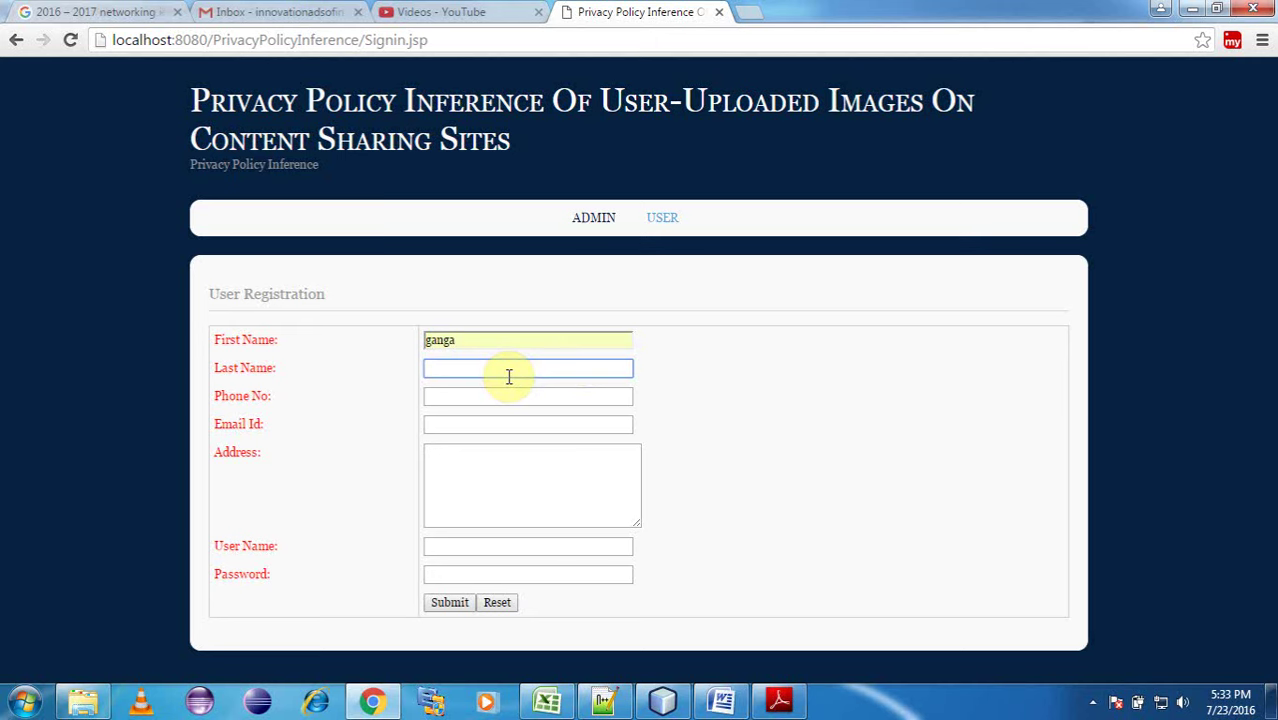
Fill in the last name, phone number and email address using the browser's suggested entries.
text(s)
click(485, 390)
click(490, 400)
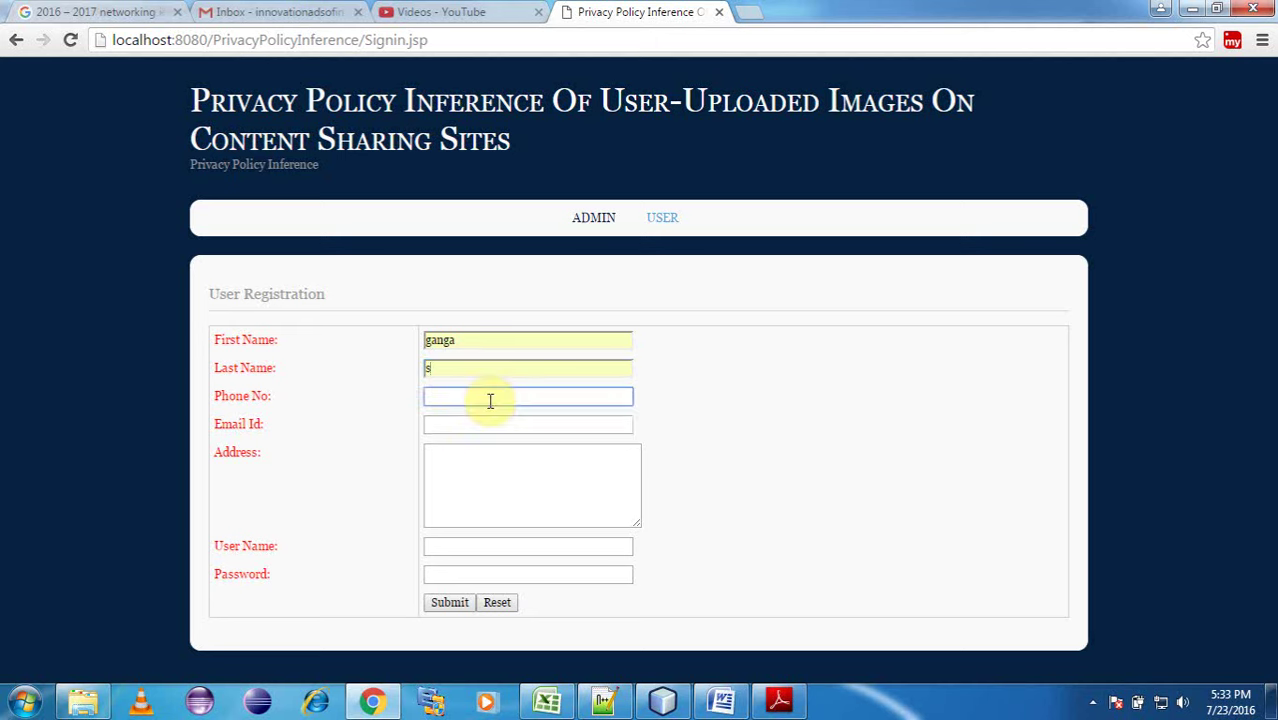
text(90)
click(497, 416)
click(506, 423)
text(kir)
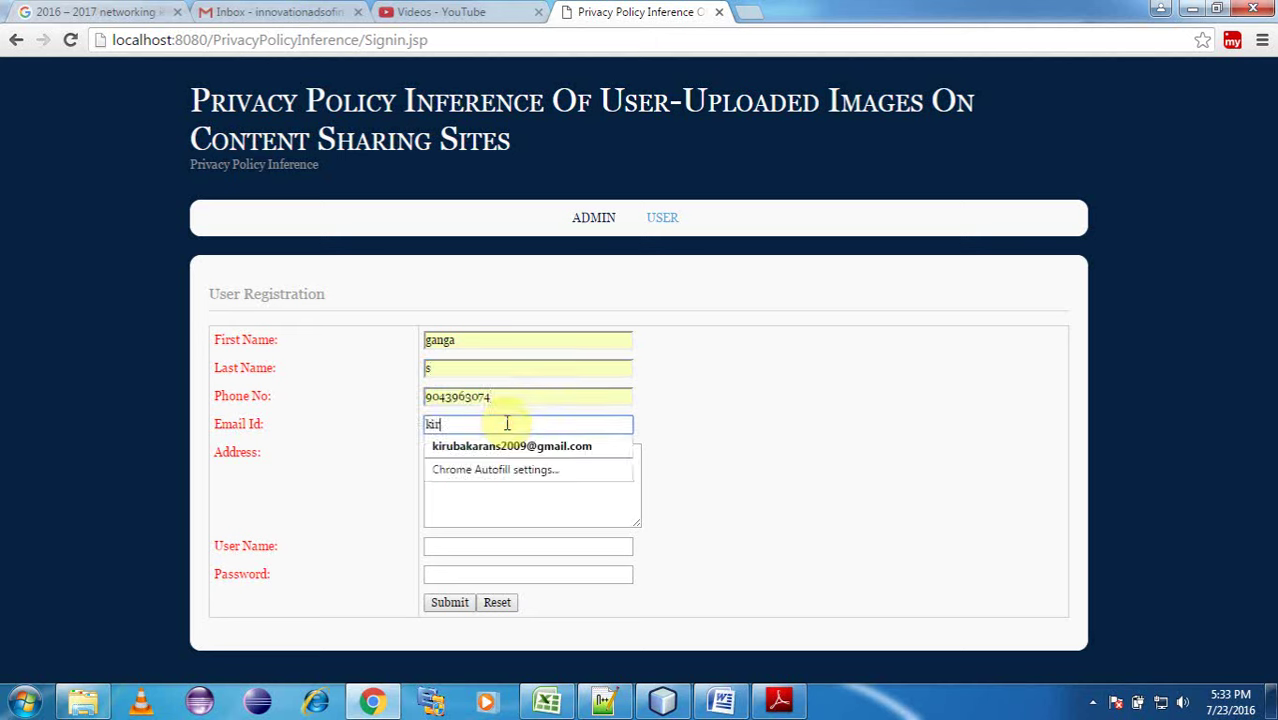
click(546, 447)
Enter the postal address, a user name and a password, then submit the registration.
click(489, 486)
text(dhennai)
click(464, 545)
click(467, 571)
click(467, 573)
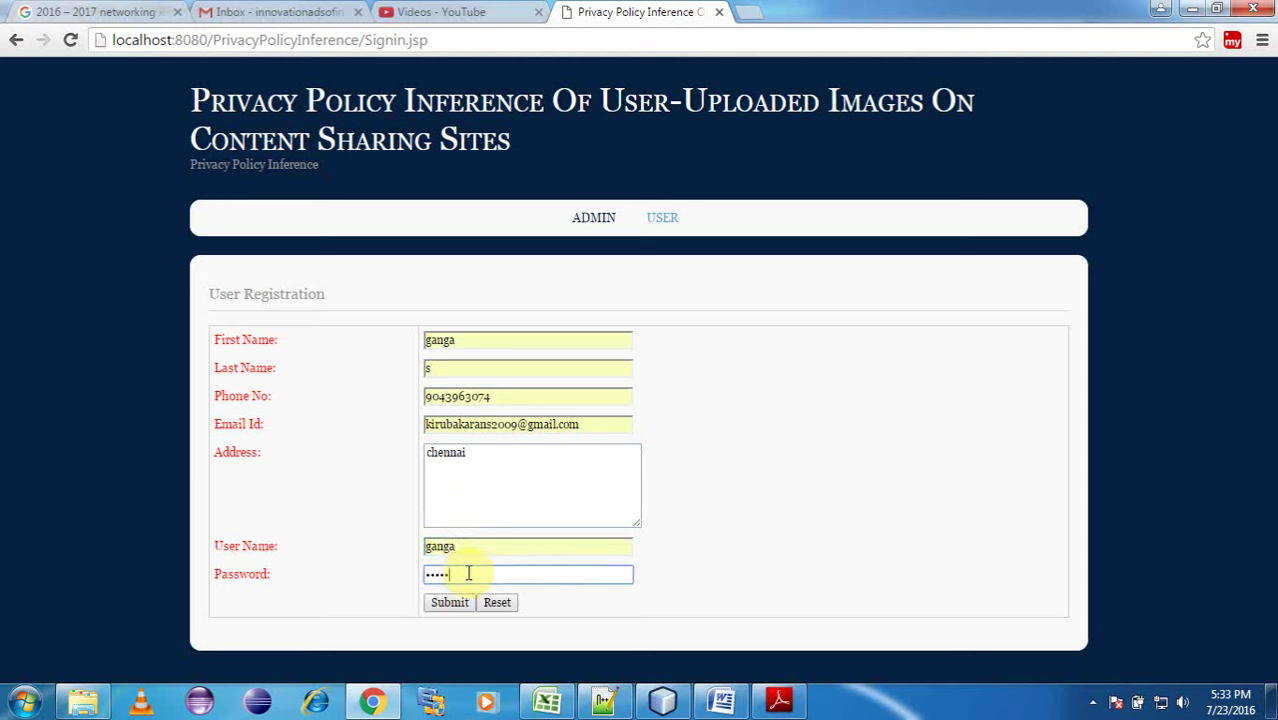
click(446, 604)
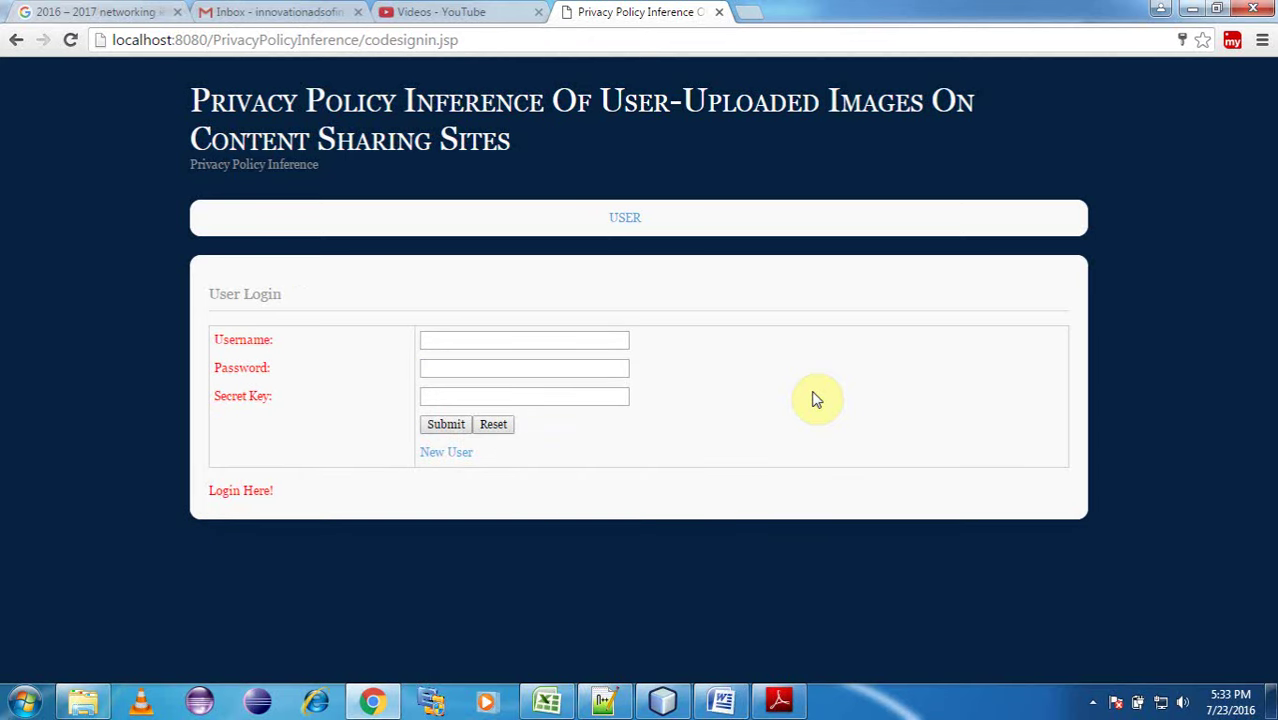
Enter the username, password and secret key into the User Login form.
click(460, 341)
text(nga)
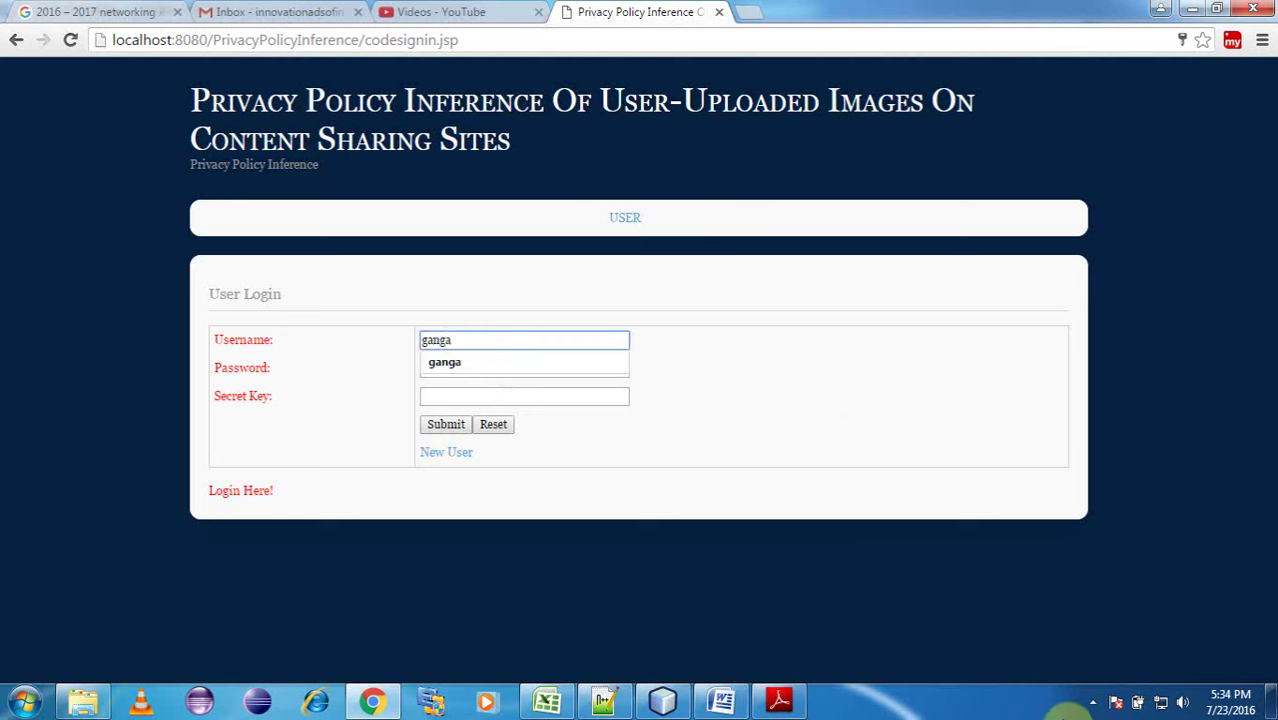
click(1092, 703)
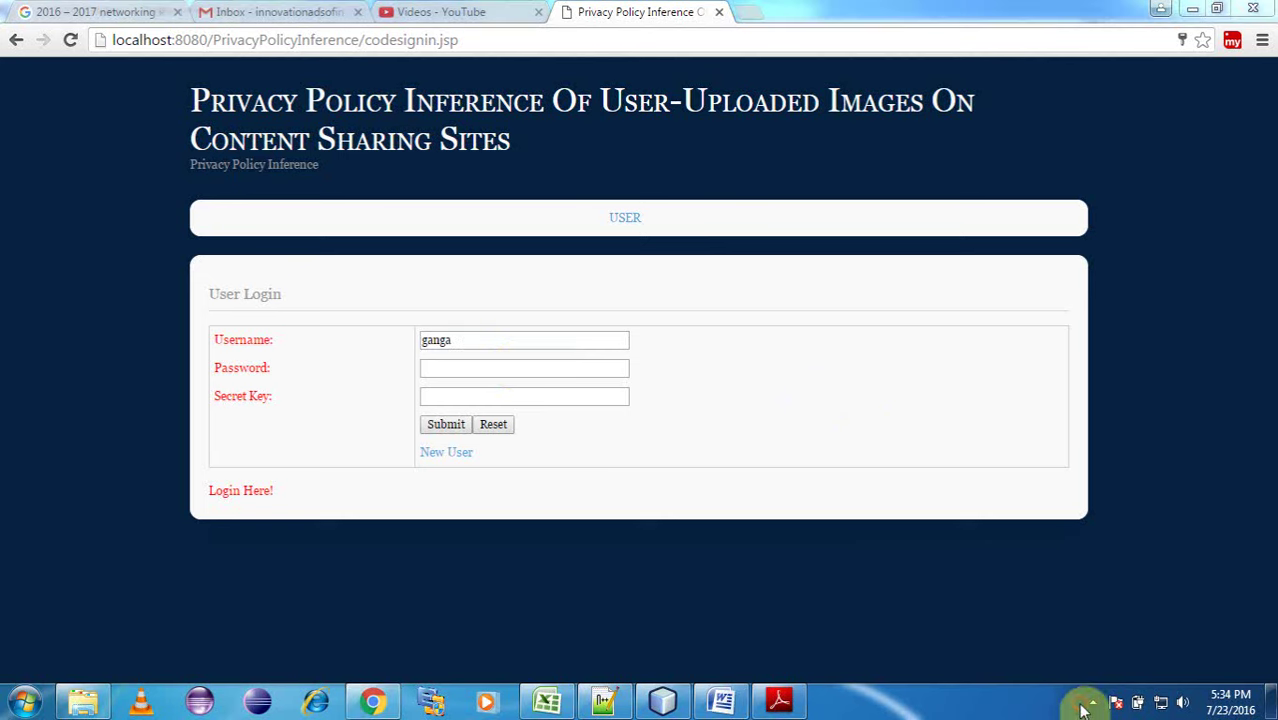
click(460, 370)
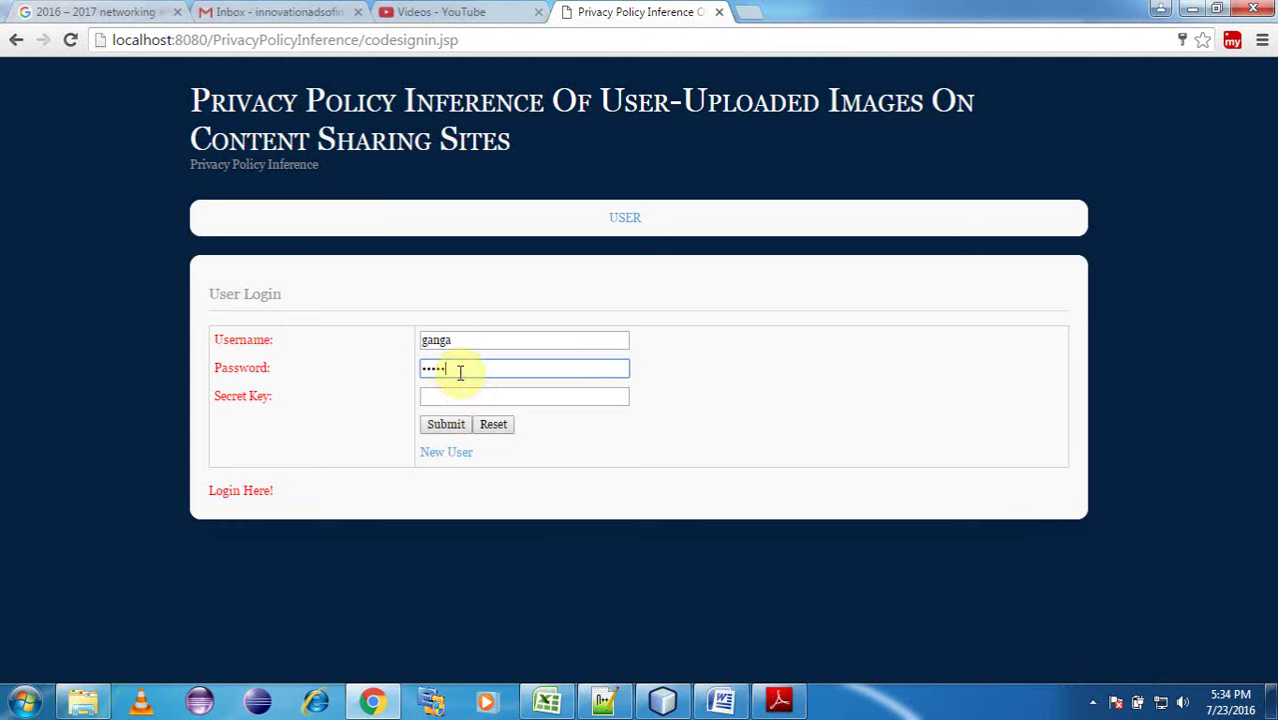
click(457, 398)
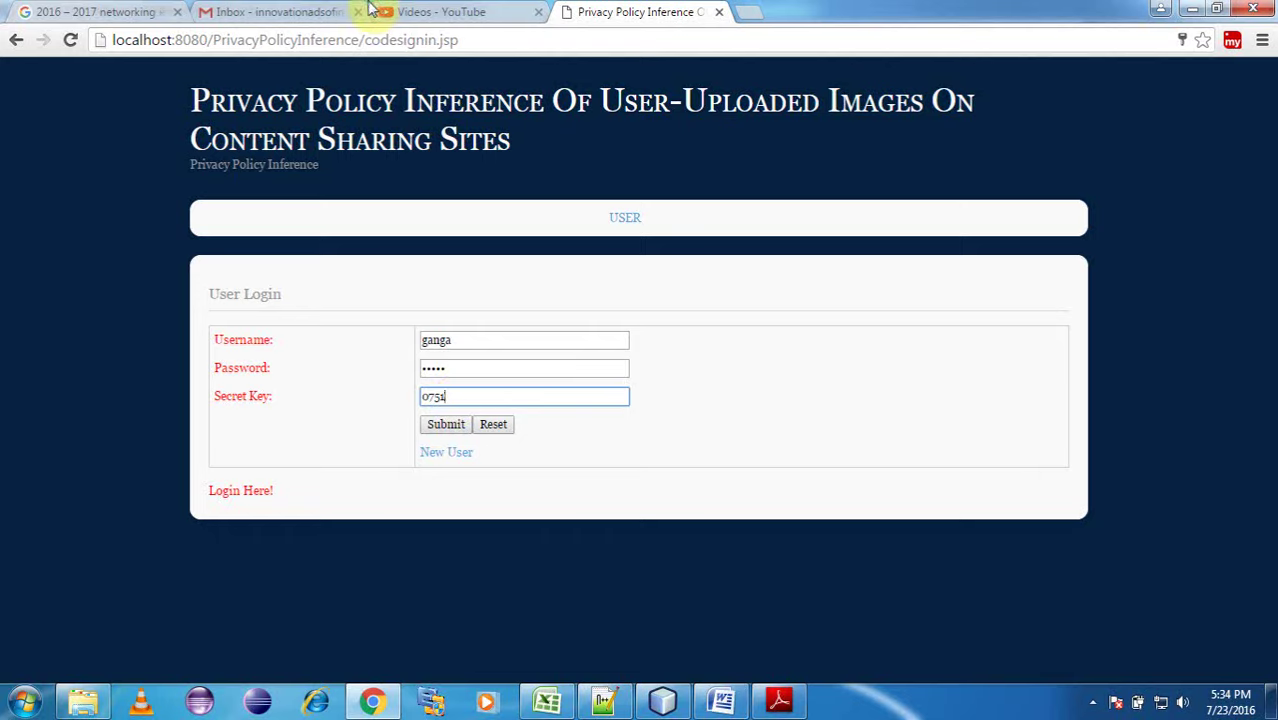
click(306, 12)
Refresh the Gmail inbox several times to check for new mail.
click(305, 135)
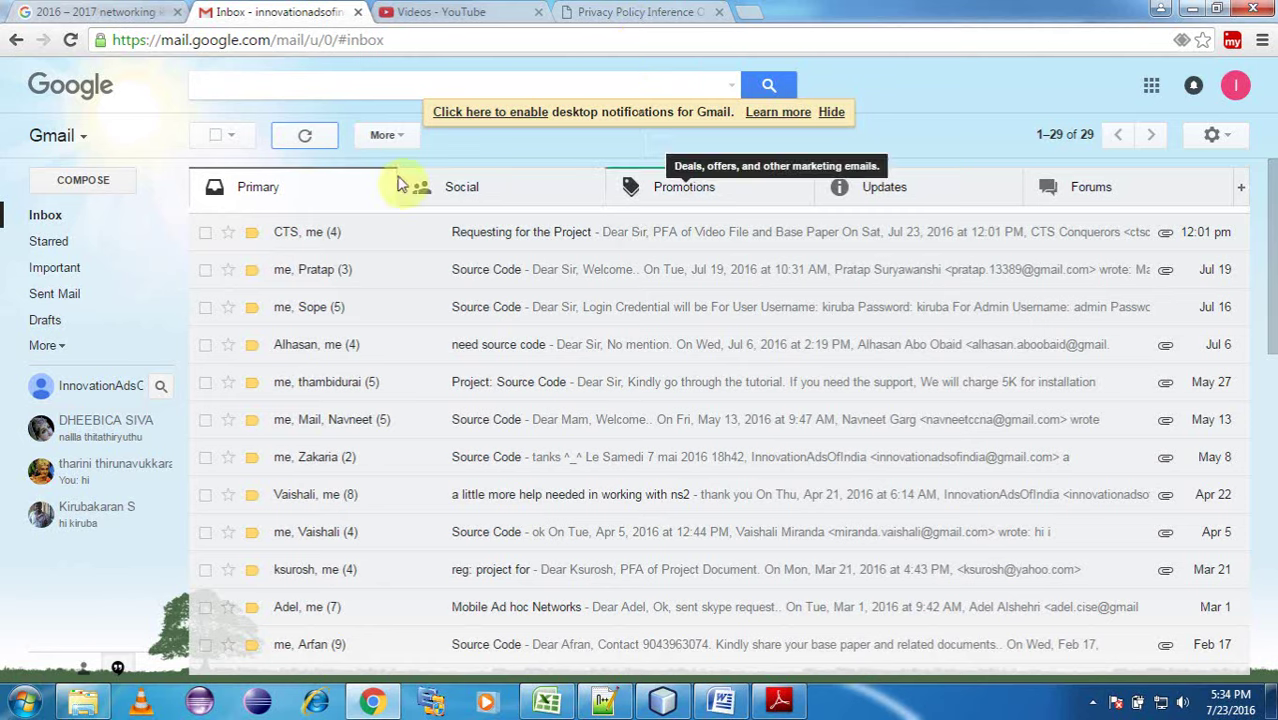
click(318, 138)
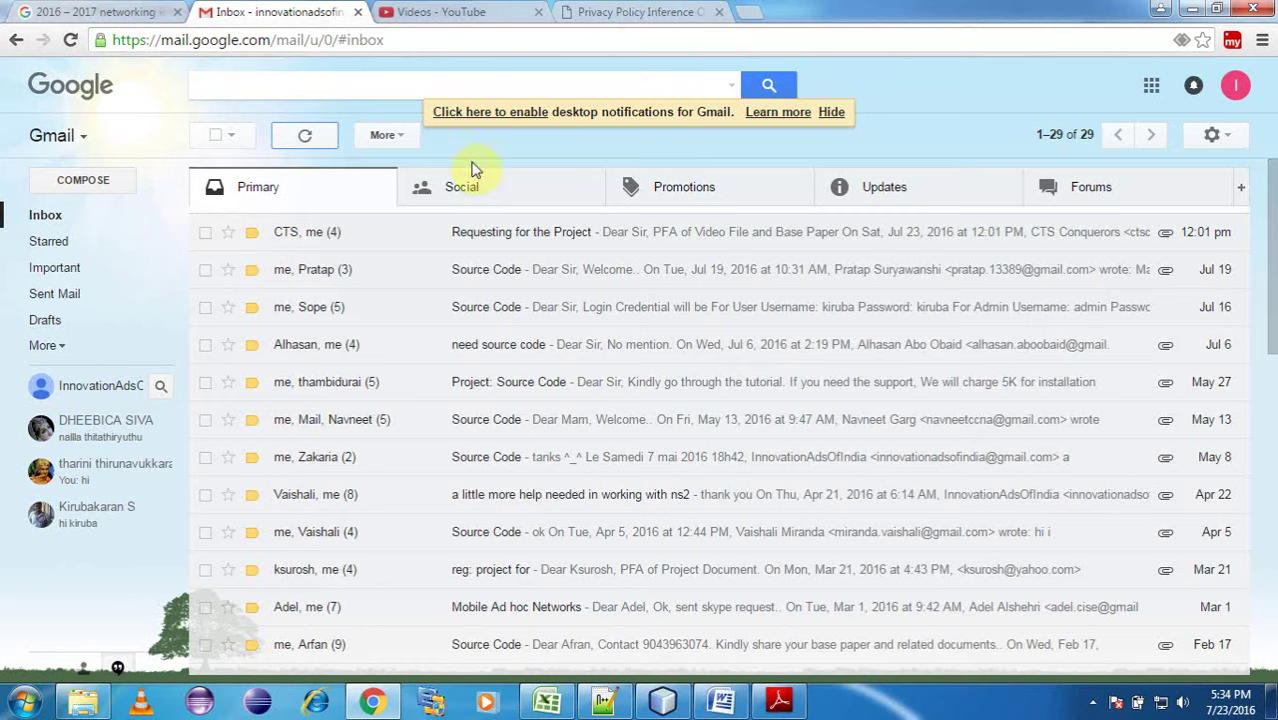
click(91, 214)
click(640, 12)
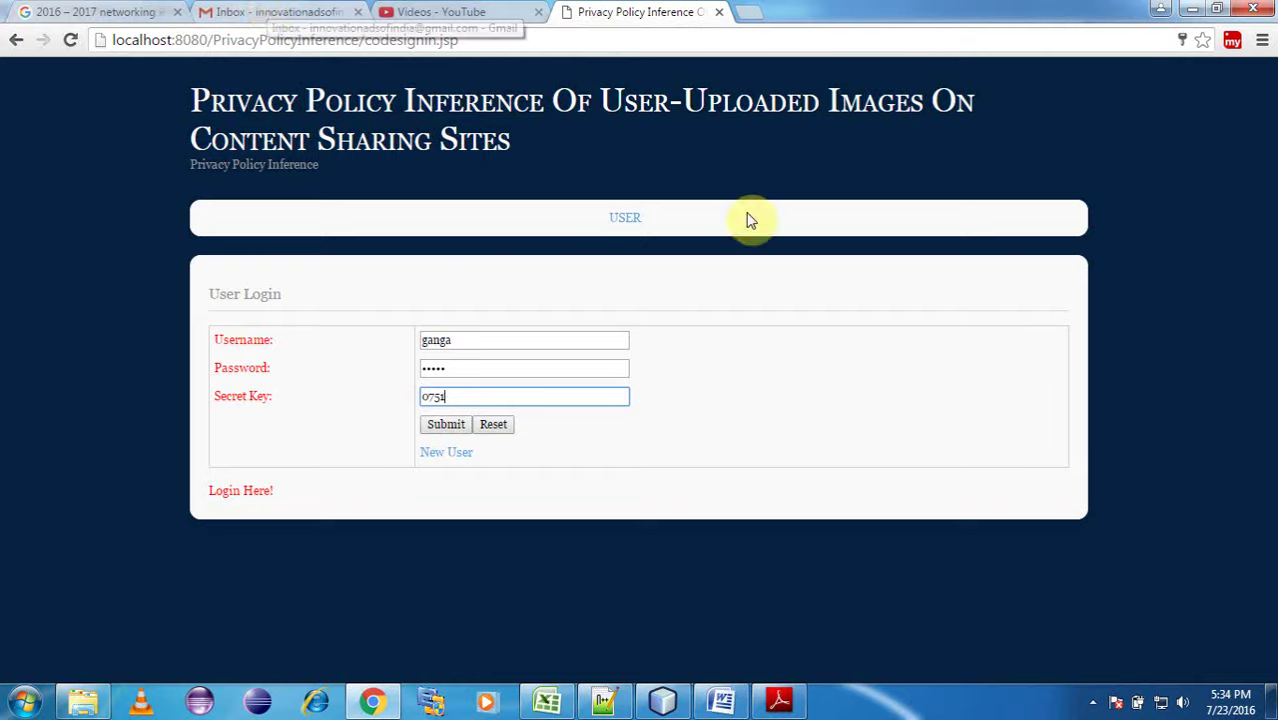
click(262, 10)
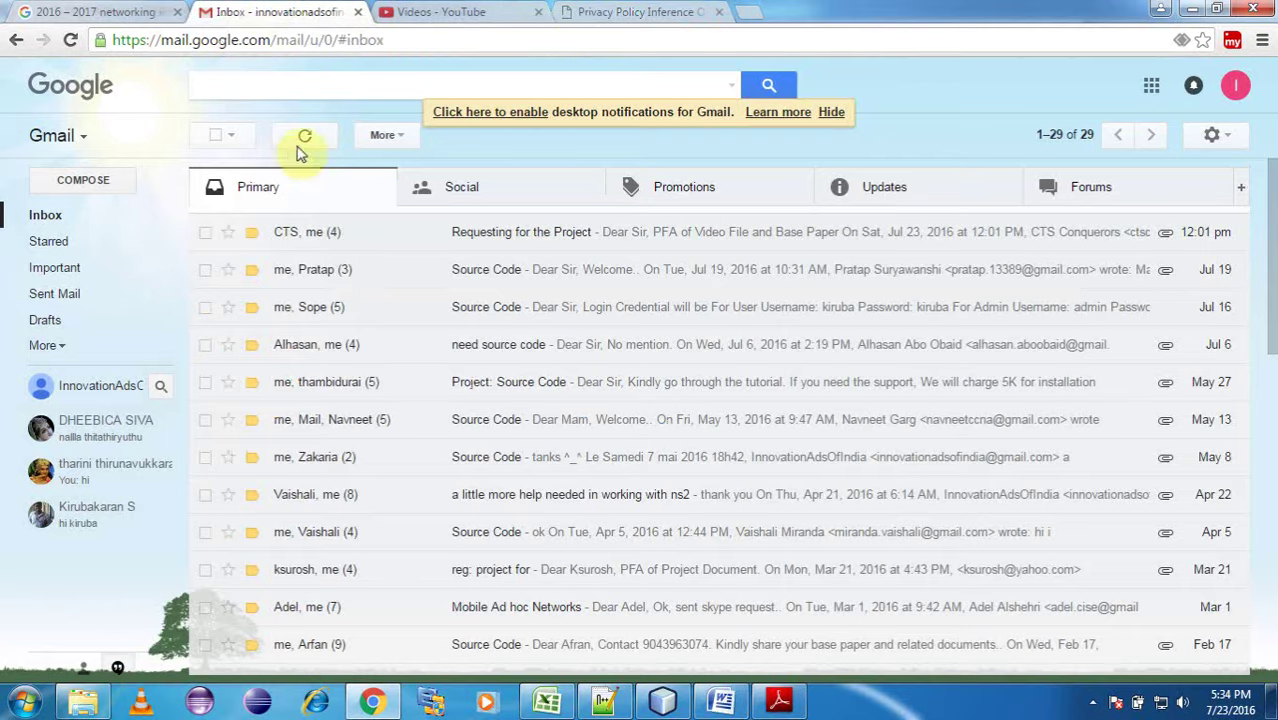
click(70, 40)
Return to the filled-in login page and submit the login details.
click(618, 12)
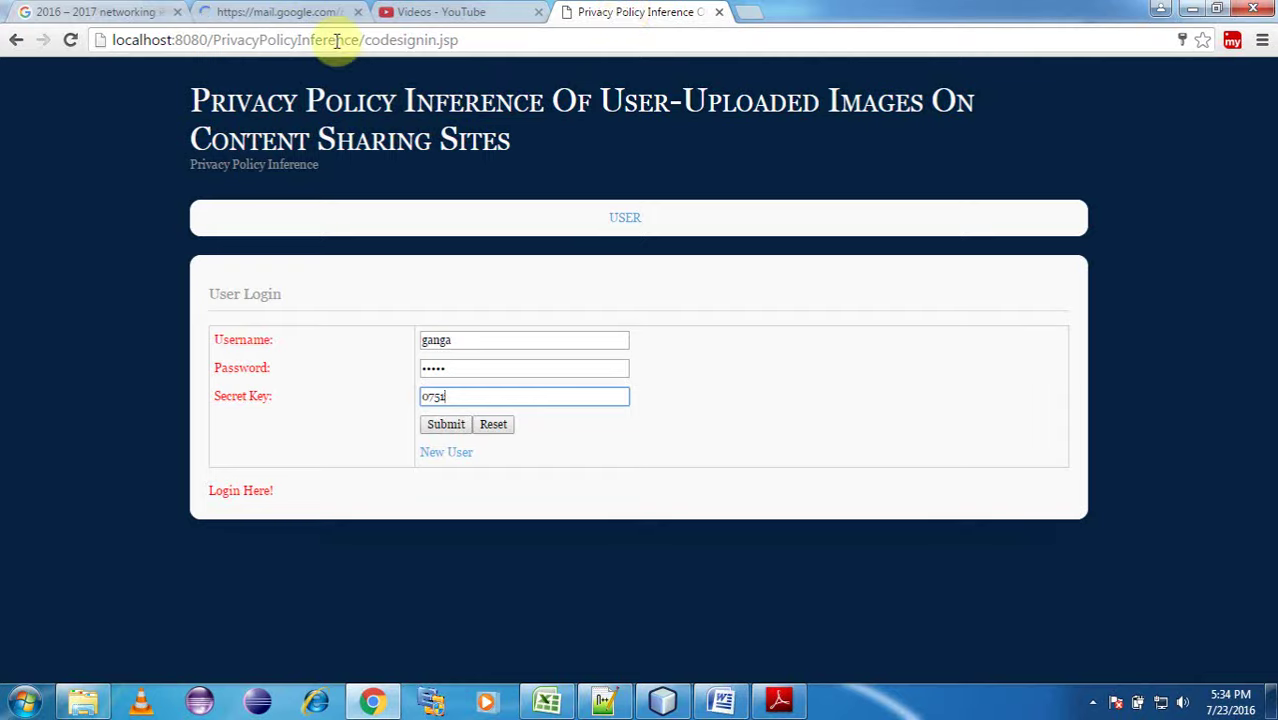
click(300, 14)
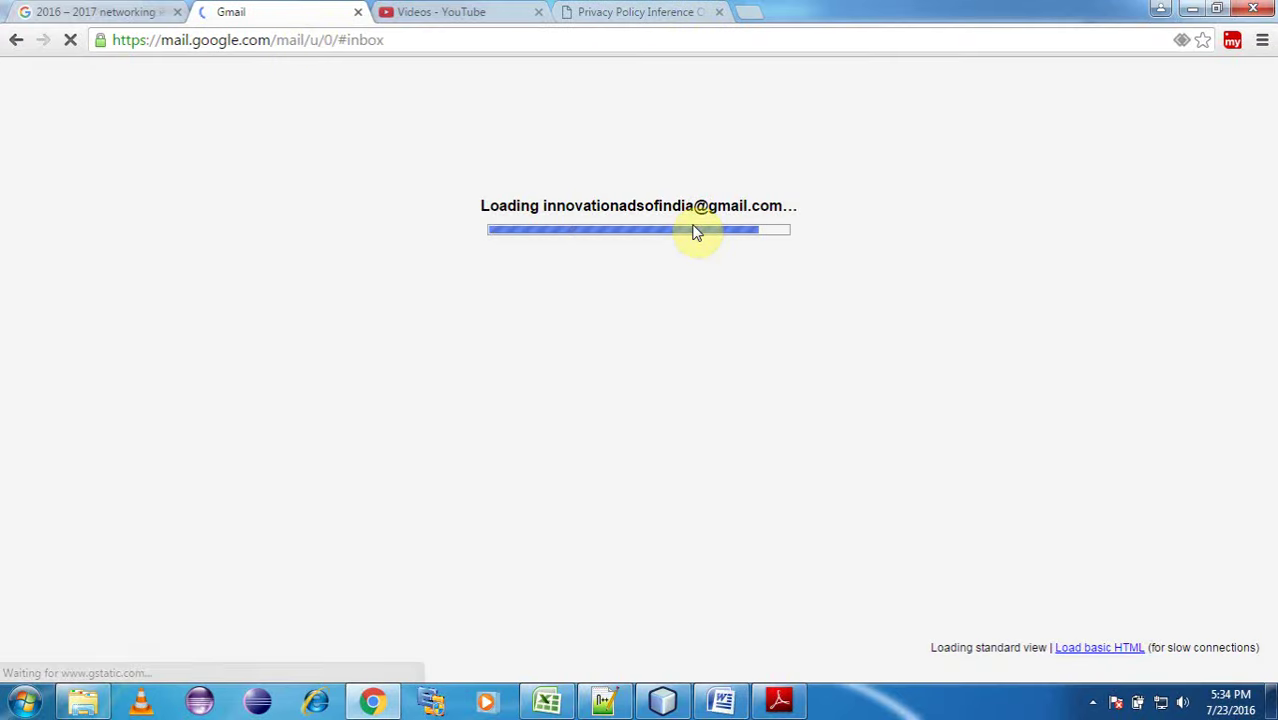
click(640, 12)
click(446, 424)
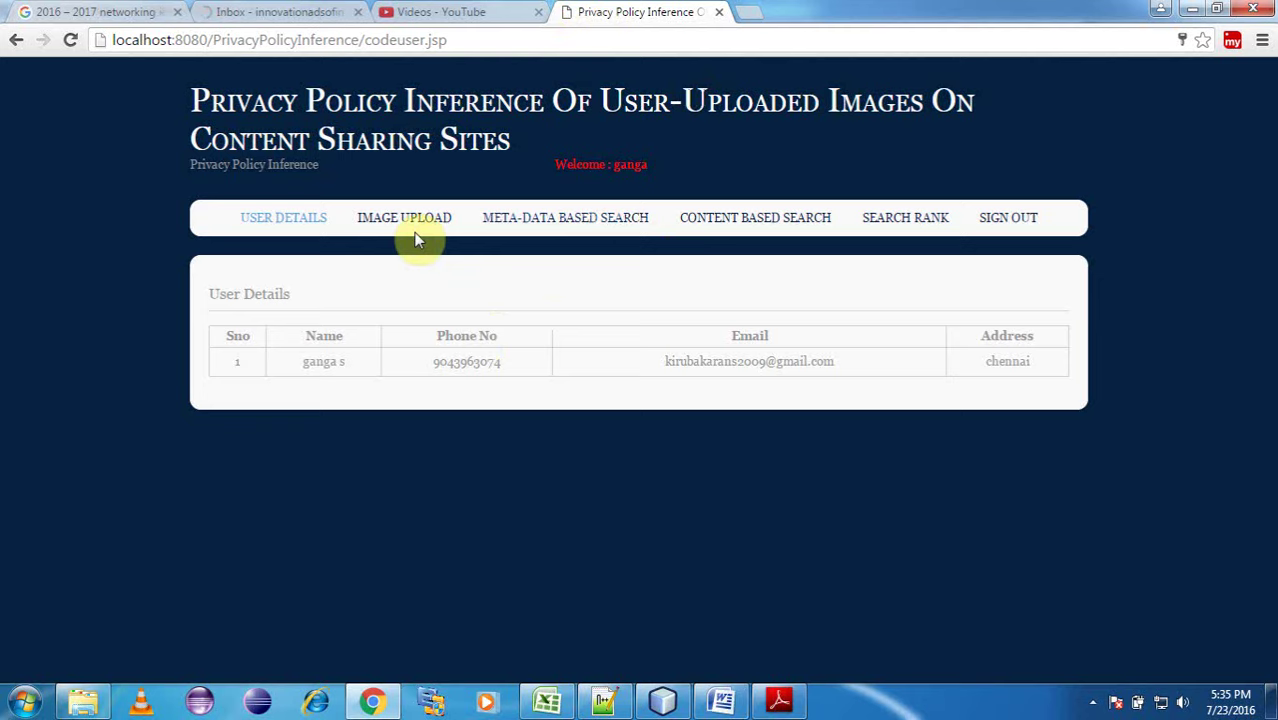
Open the Image Upload form and choose image1.jpg as the upload file.
click(402, 222)
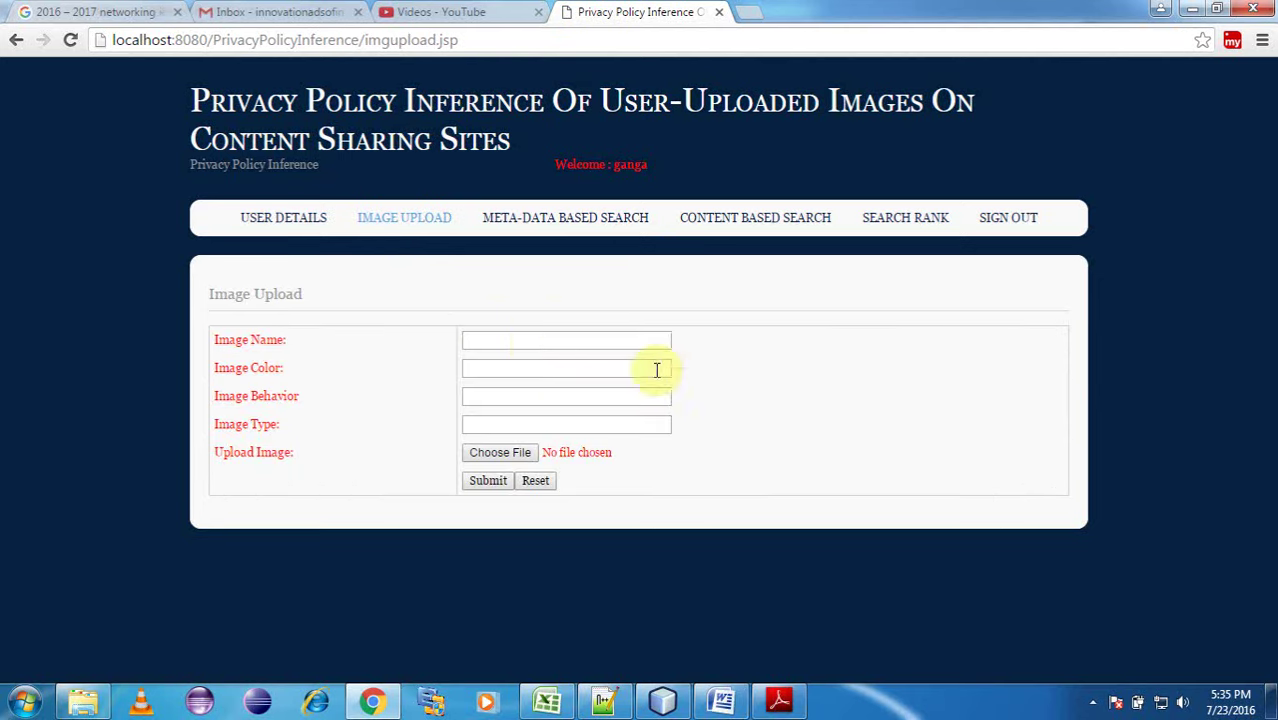
click(533, 342)
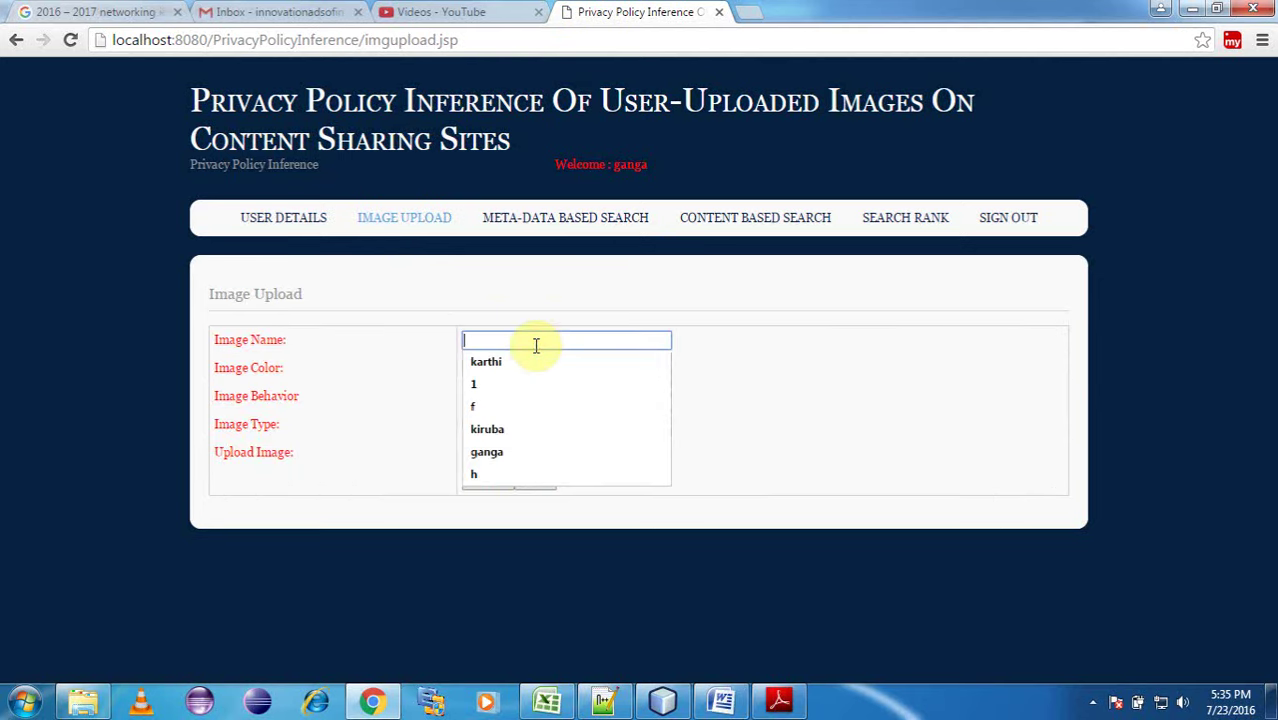
click(770, 337)
click(485, 342)
click(500, 452)
click(522, 424)
Set the image colour to red, behaviour to nice and type to jpg.
text(red)
click(490, 396)
click(490, 396)
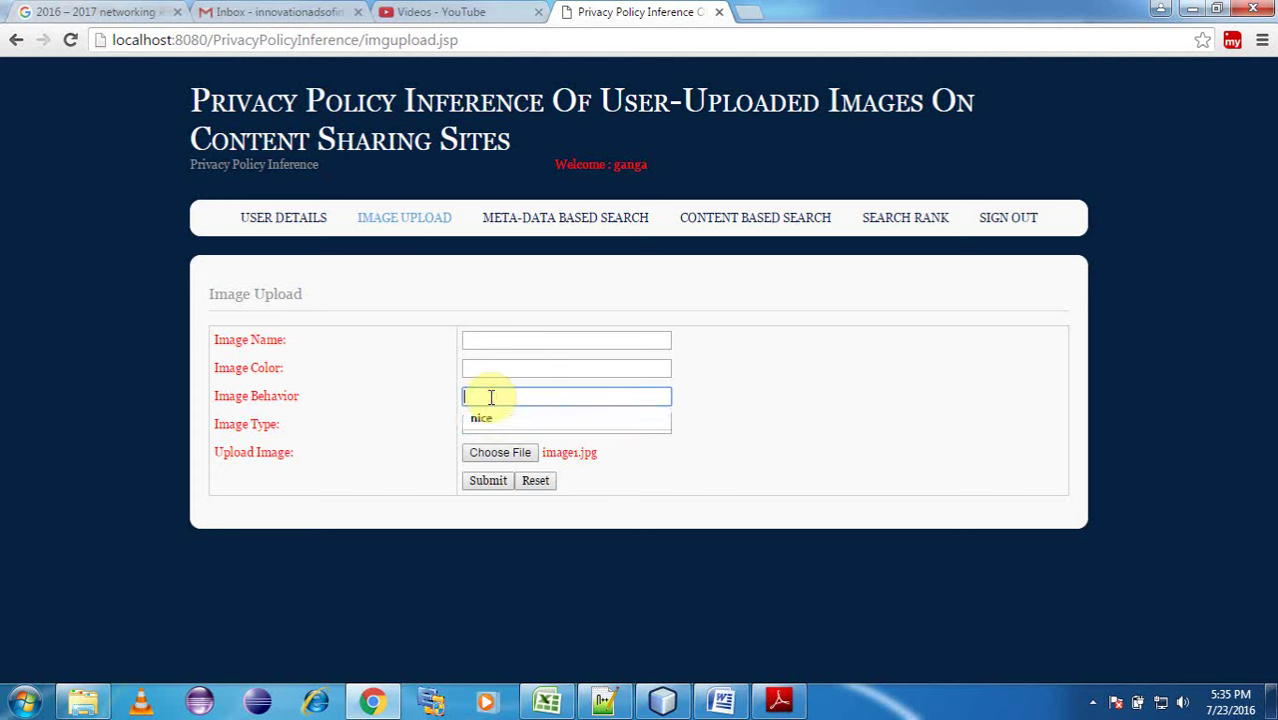
click(498, 418)
click(486, 369)
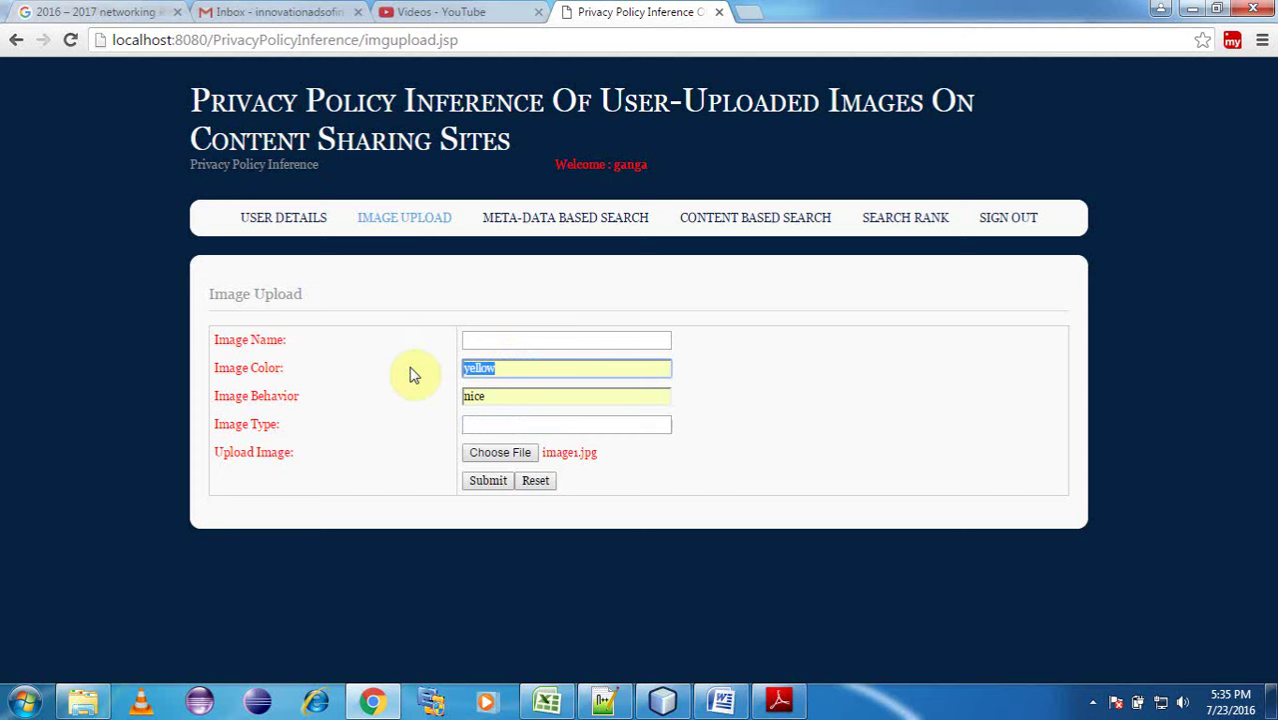
click(488, 424)
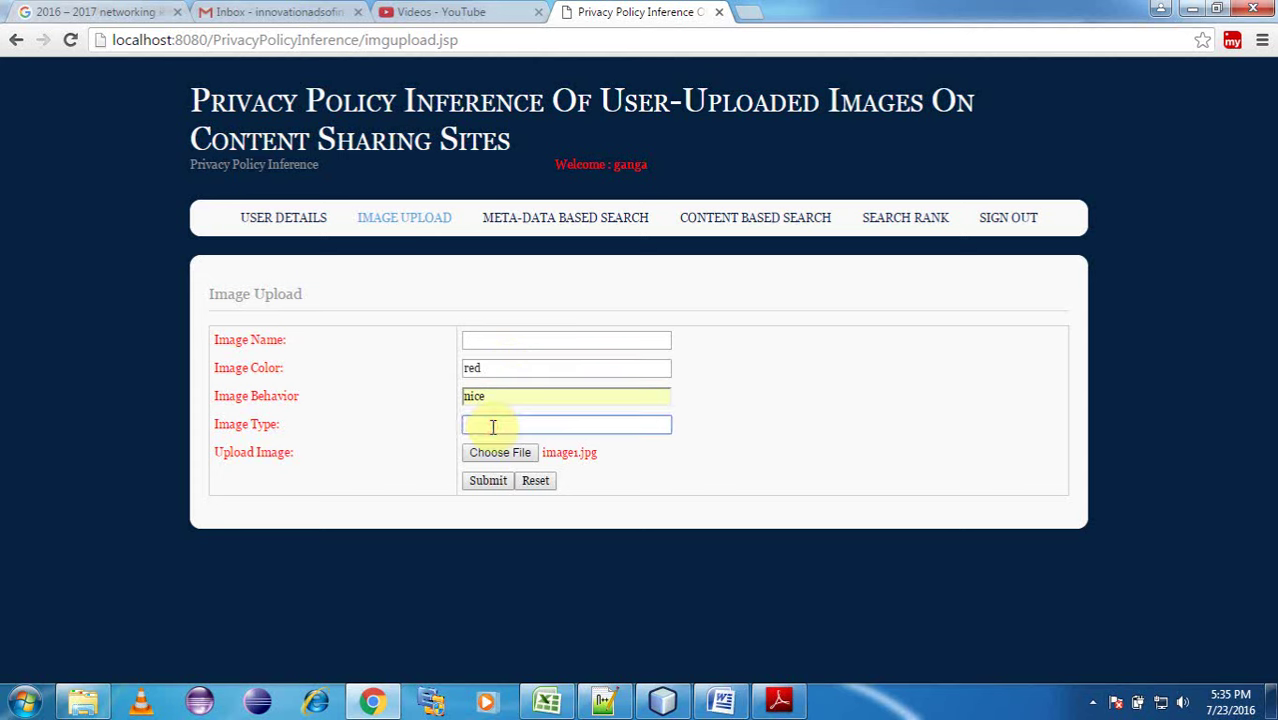
text(jpg)
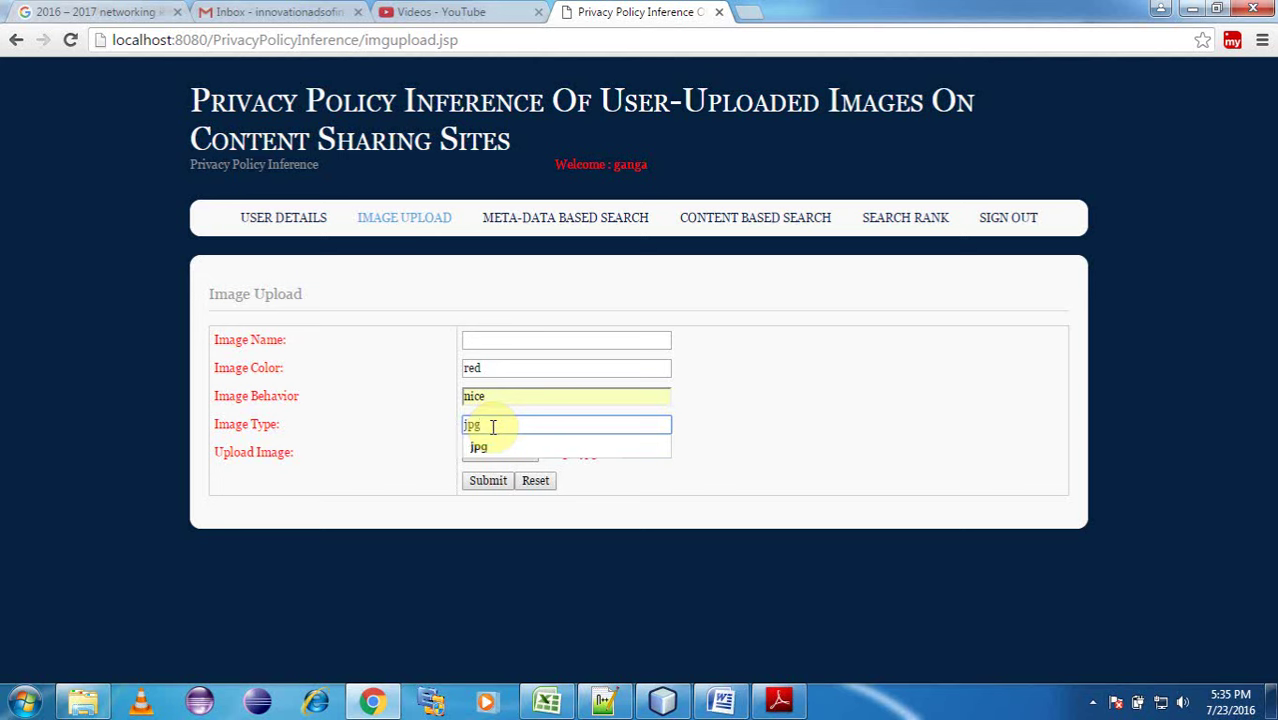
Name the image 'image1' and submit the upload form.
click(480, 340)
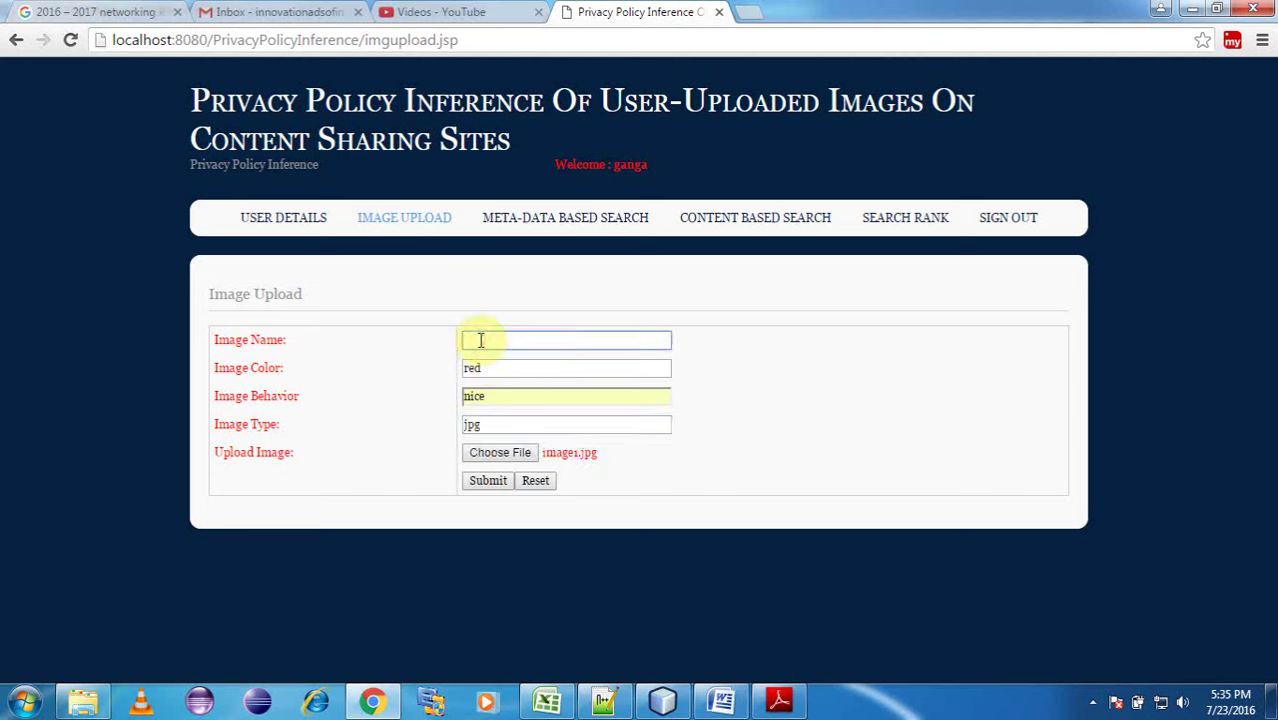
text(red)
drag(502, 337, 442, 334)
text(image1)
click(802, 369)
click(490, 483)
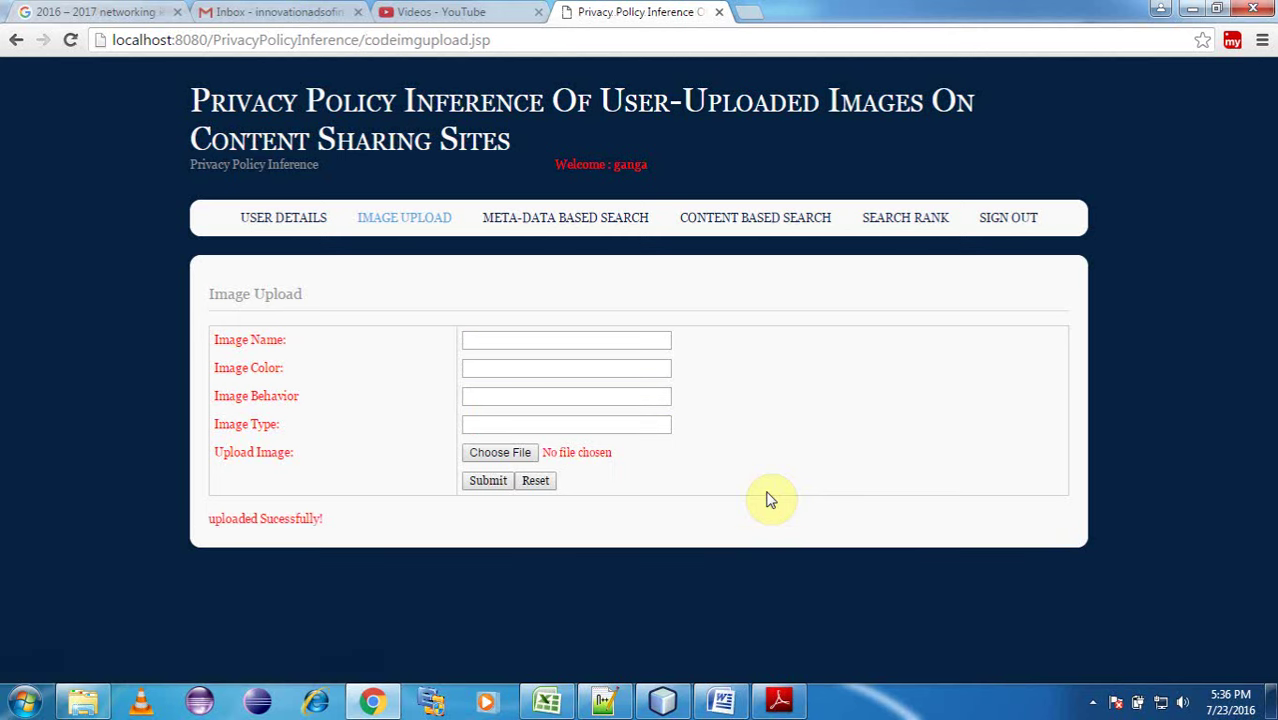
Run a metadata-based file name search for 'images' and check the results.
click(575, 228)
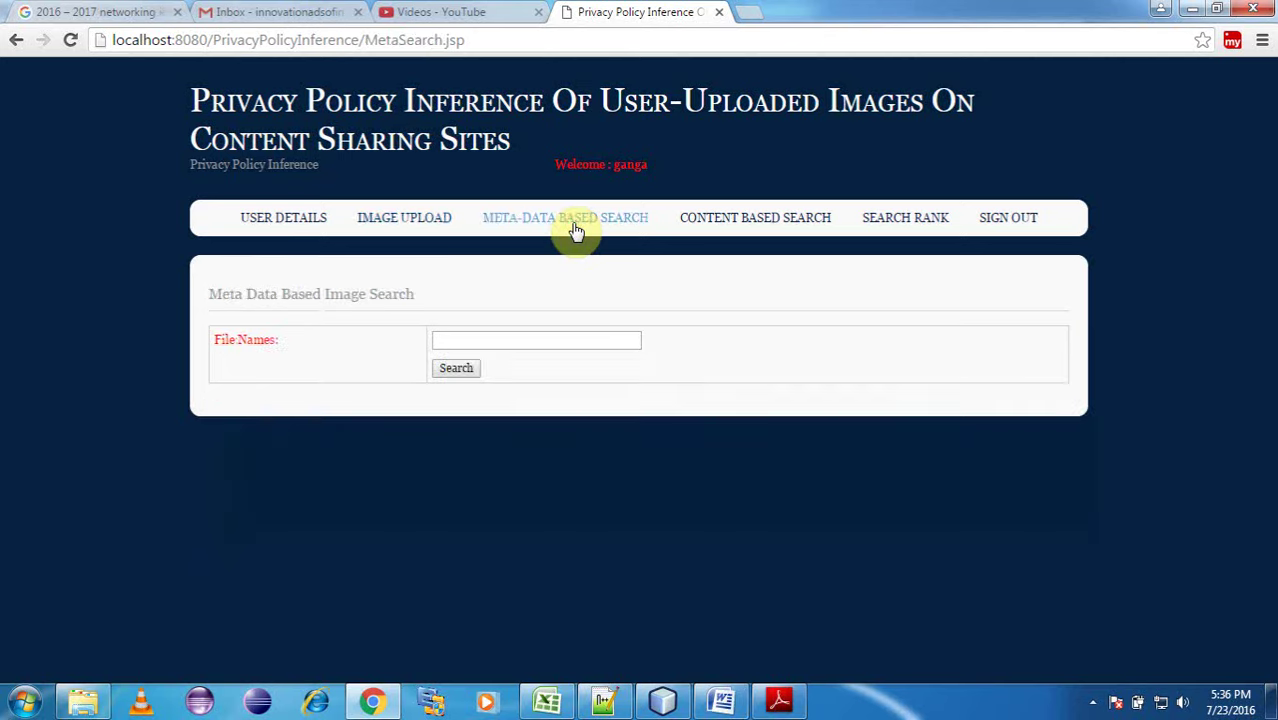
click(525, 340)
text(i)
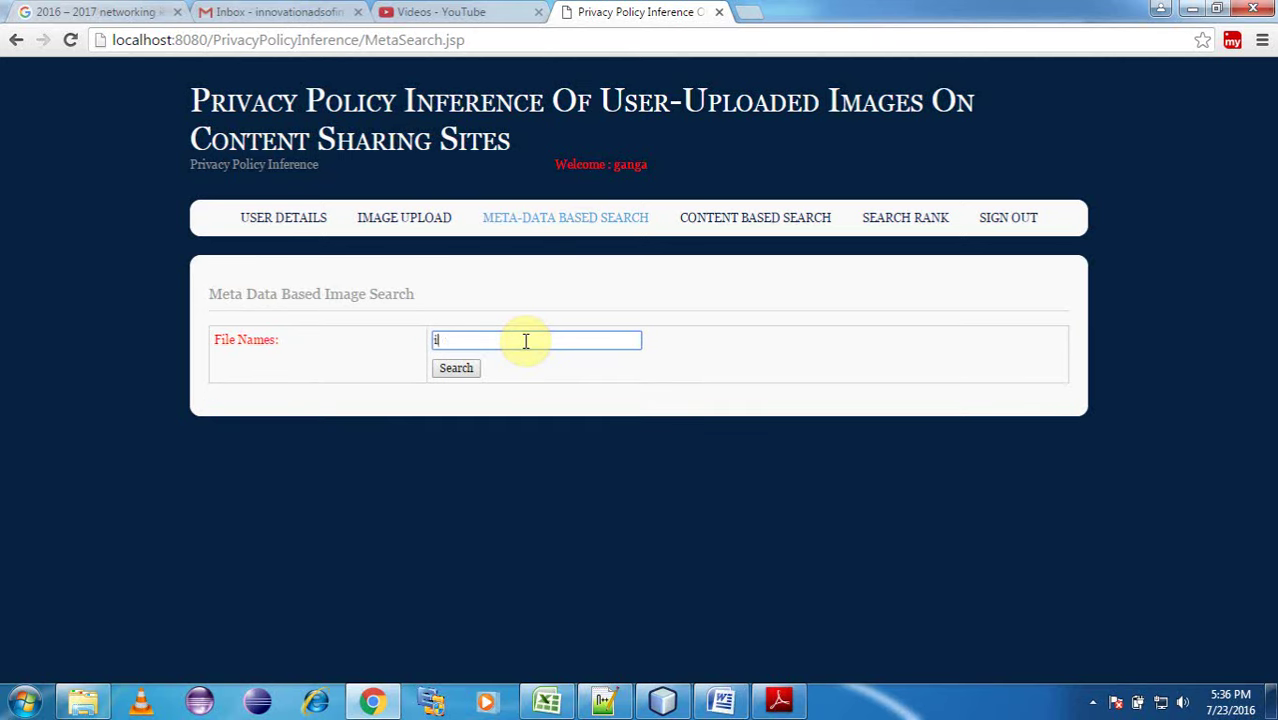
text(mages)
click(465, 368)
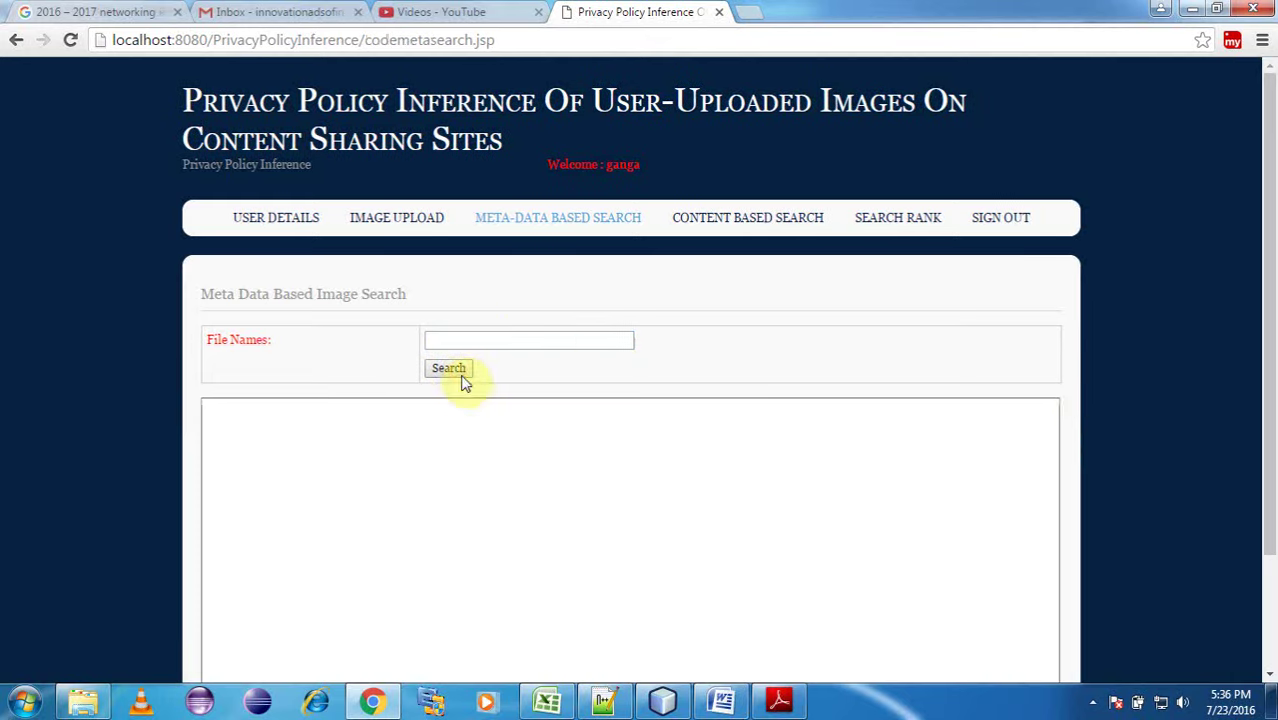
scroll(1076, 398, down, 2)
scroll(1076, 400, up, 2)
scroll(576, 506, down, 2)
scroll(576, 506, up, 2)
Search file names for 'image1.jpg', then reload a fresh Meta Data Based Image Search page.
click(473, 346)
click(476, 347)
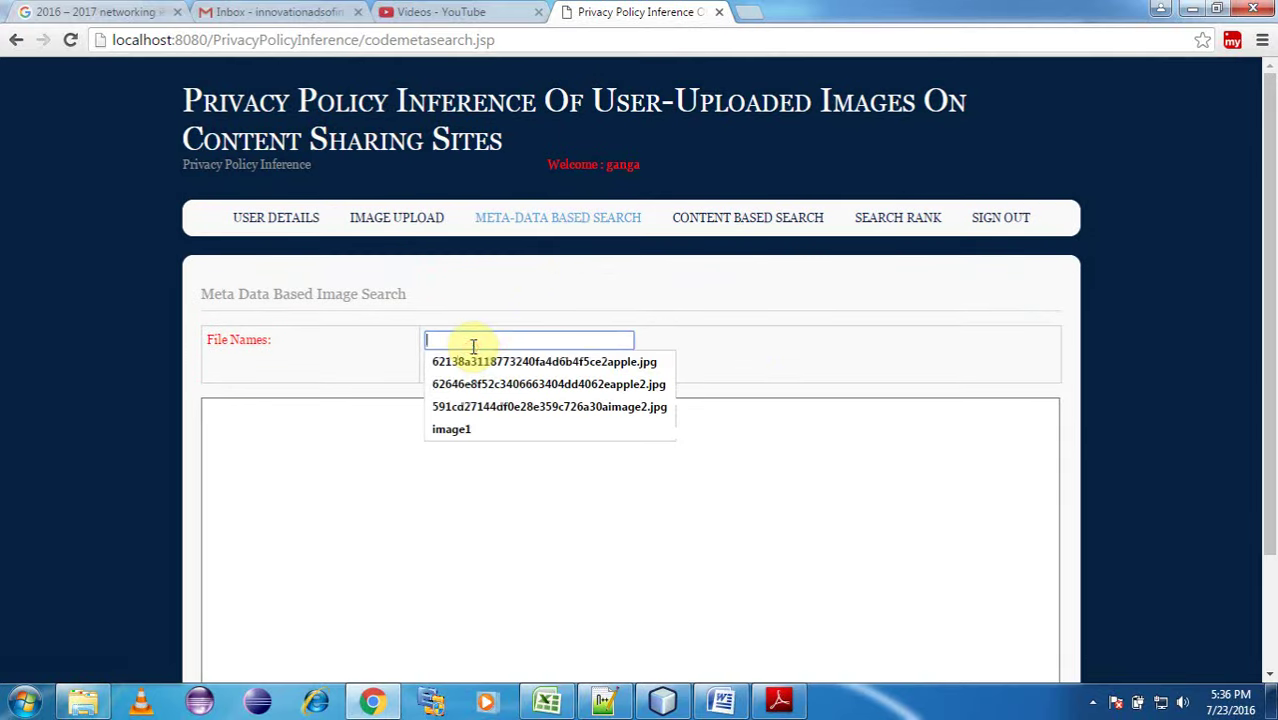
click(470, 432)
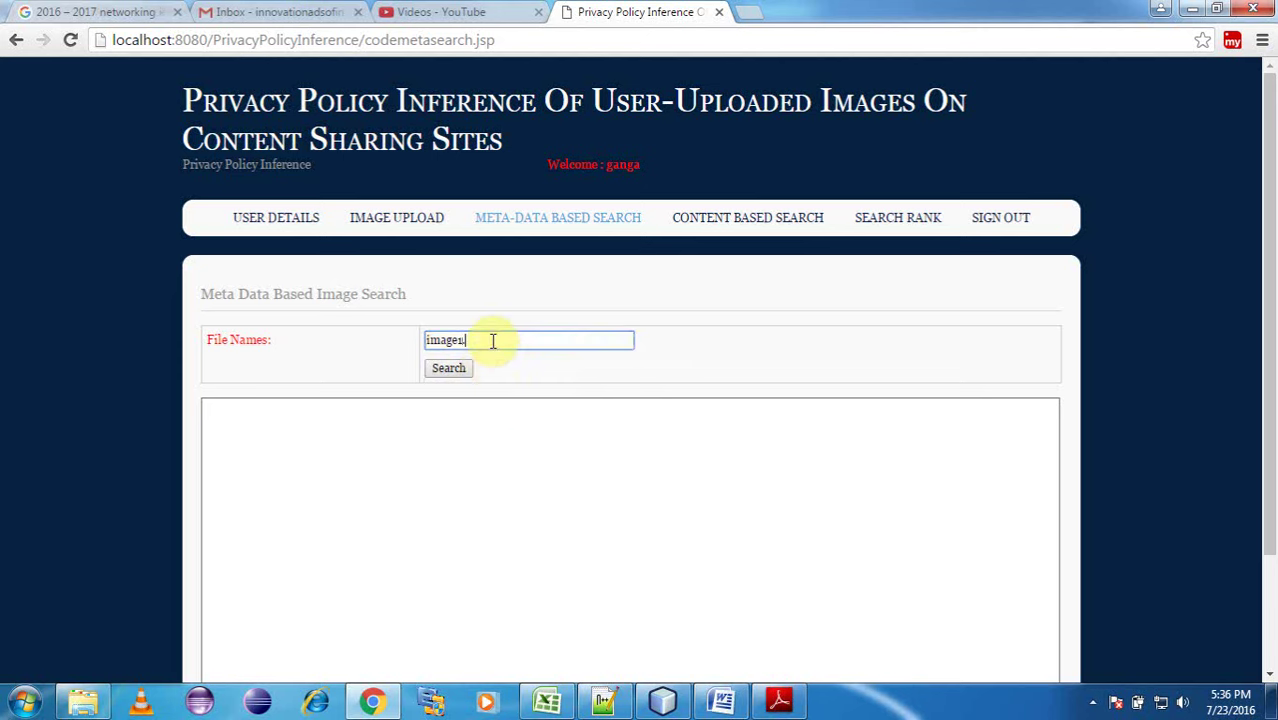
text(.jpg)
click(450, 369)
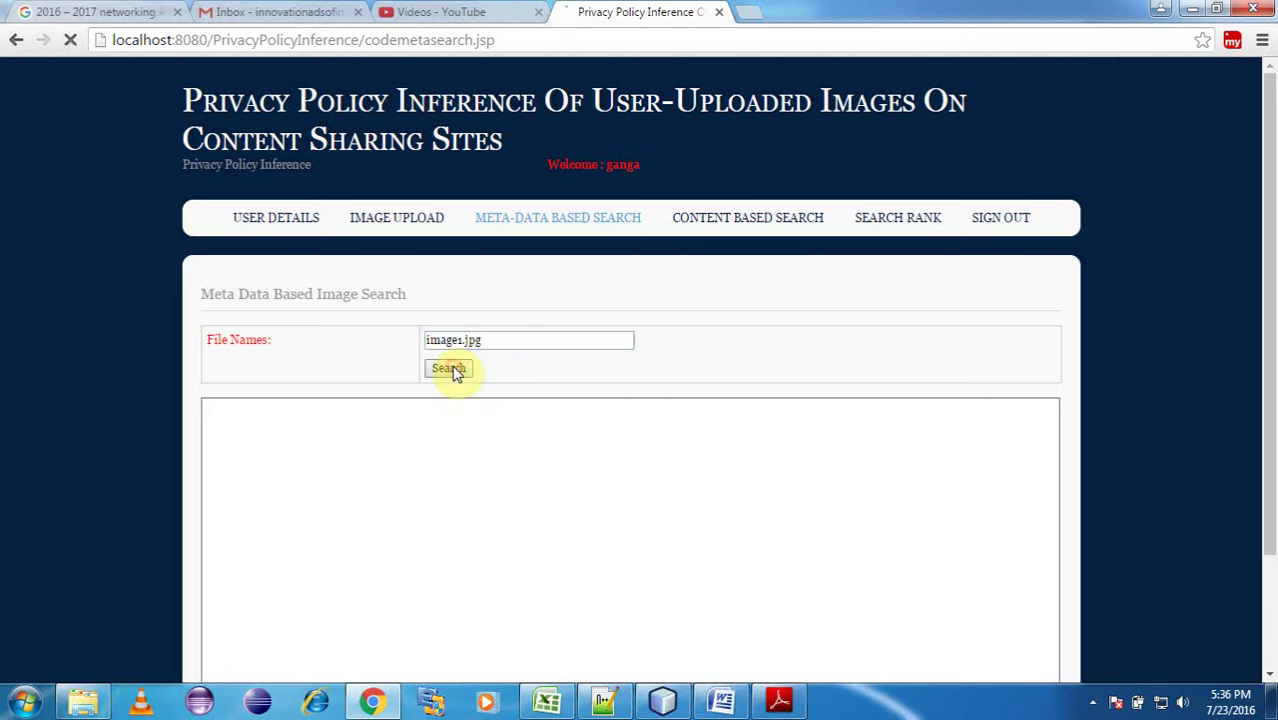
scroll(522, 342, down, 2)
scroll(550, 335, up, 2)
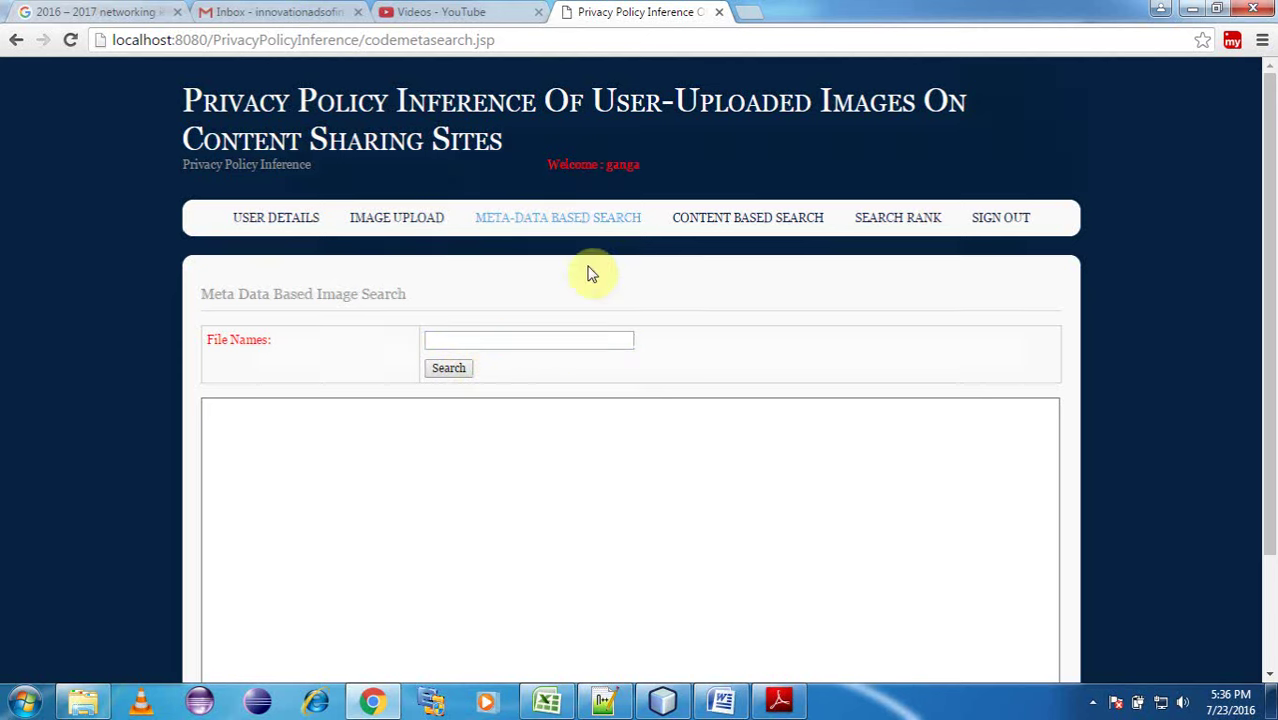
click(595, 218)
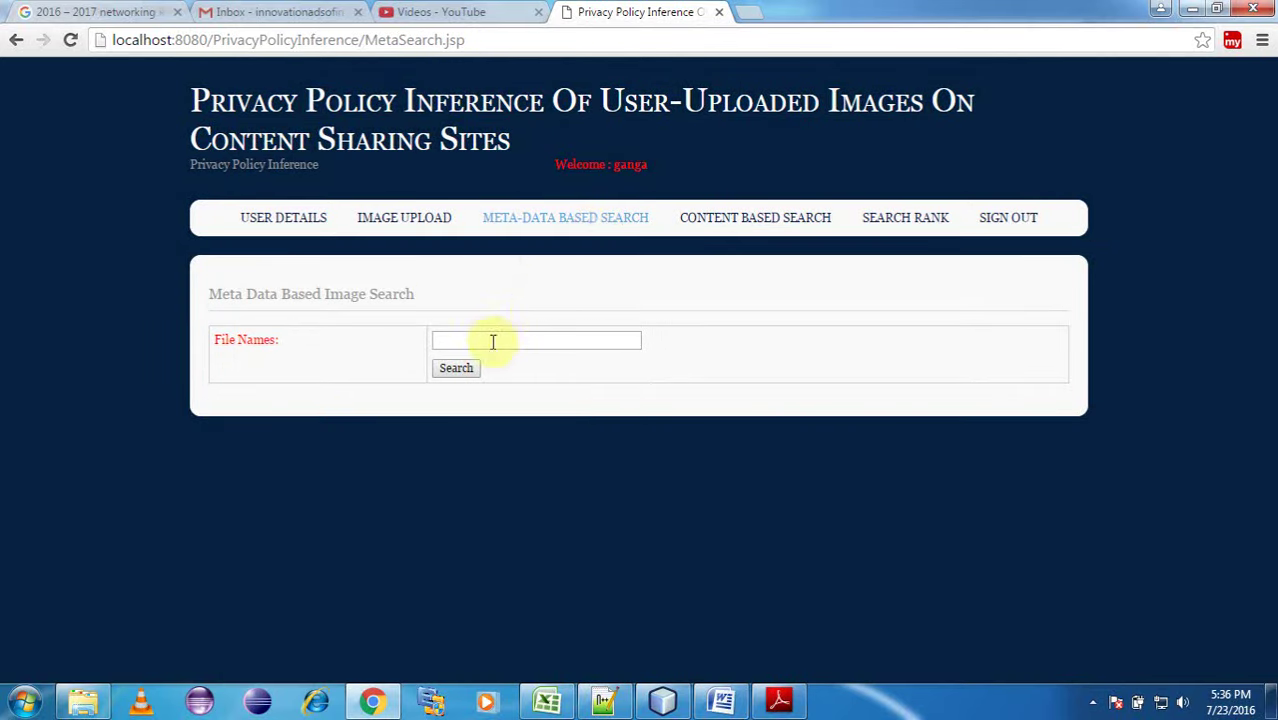
Run a content-based image search for 'red'.
click(769, 227)
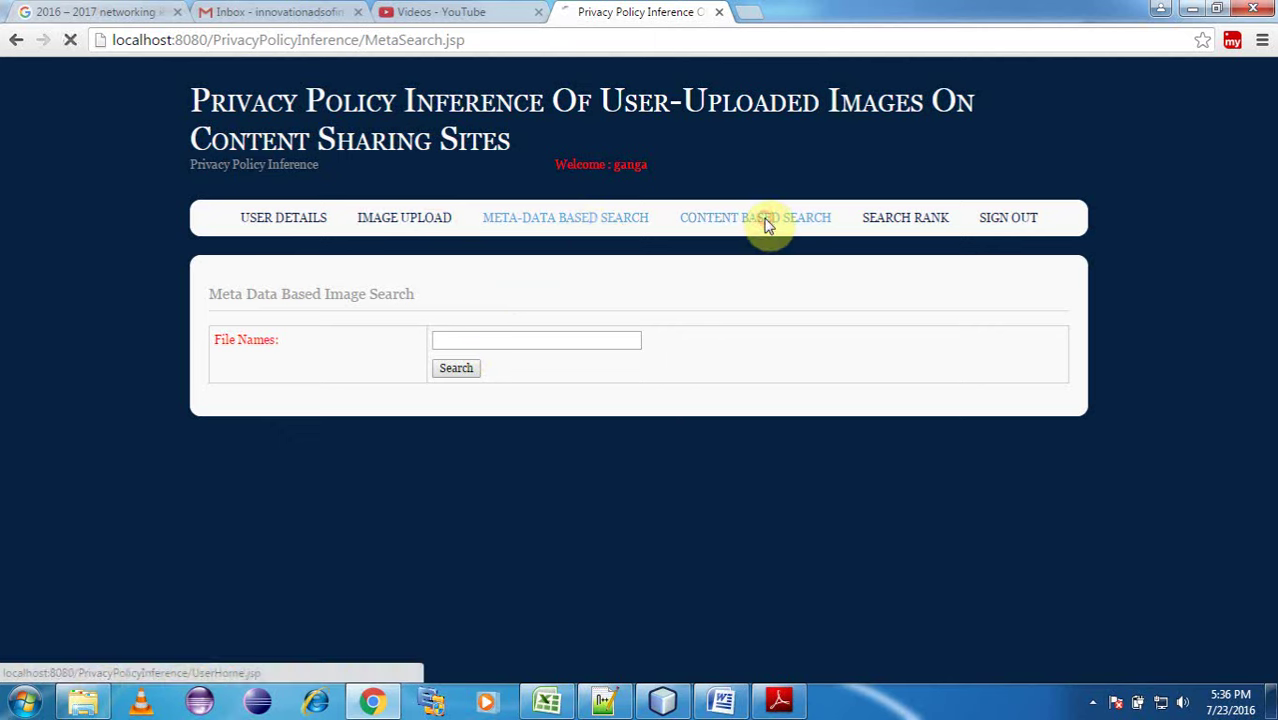
click(514, 344)
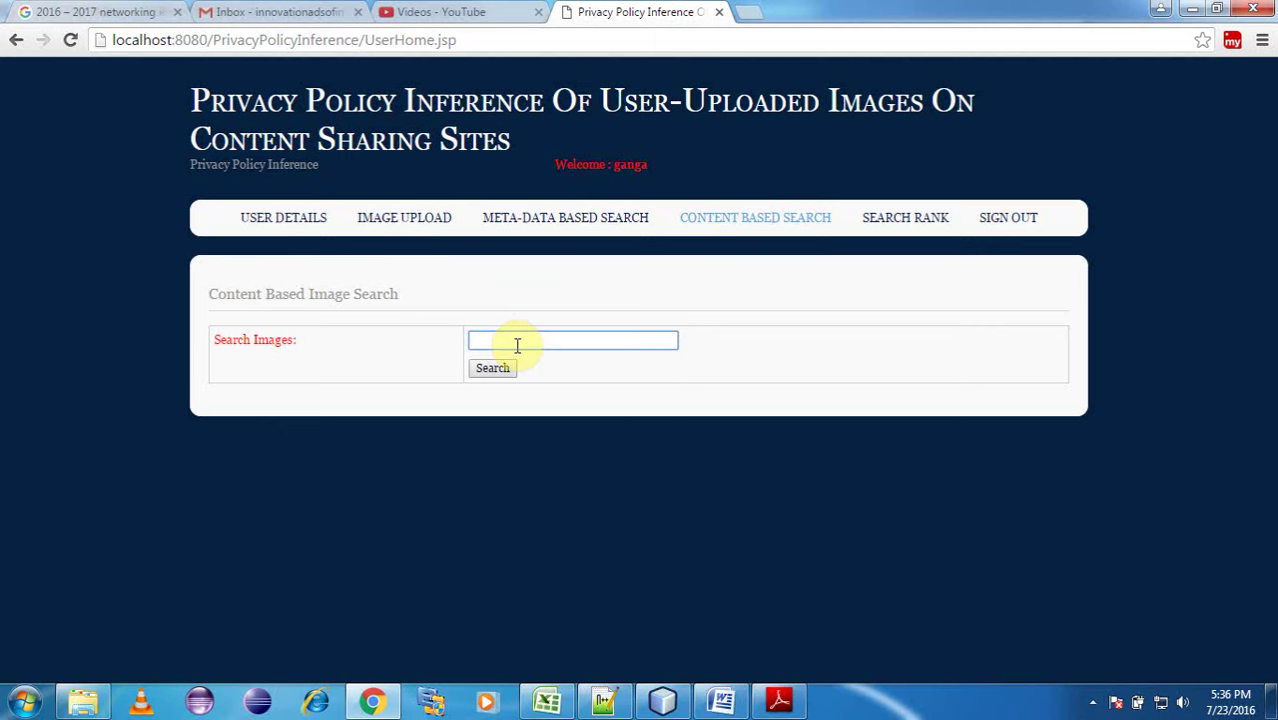
text(red)
click(509, 374)
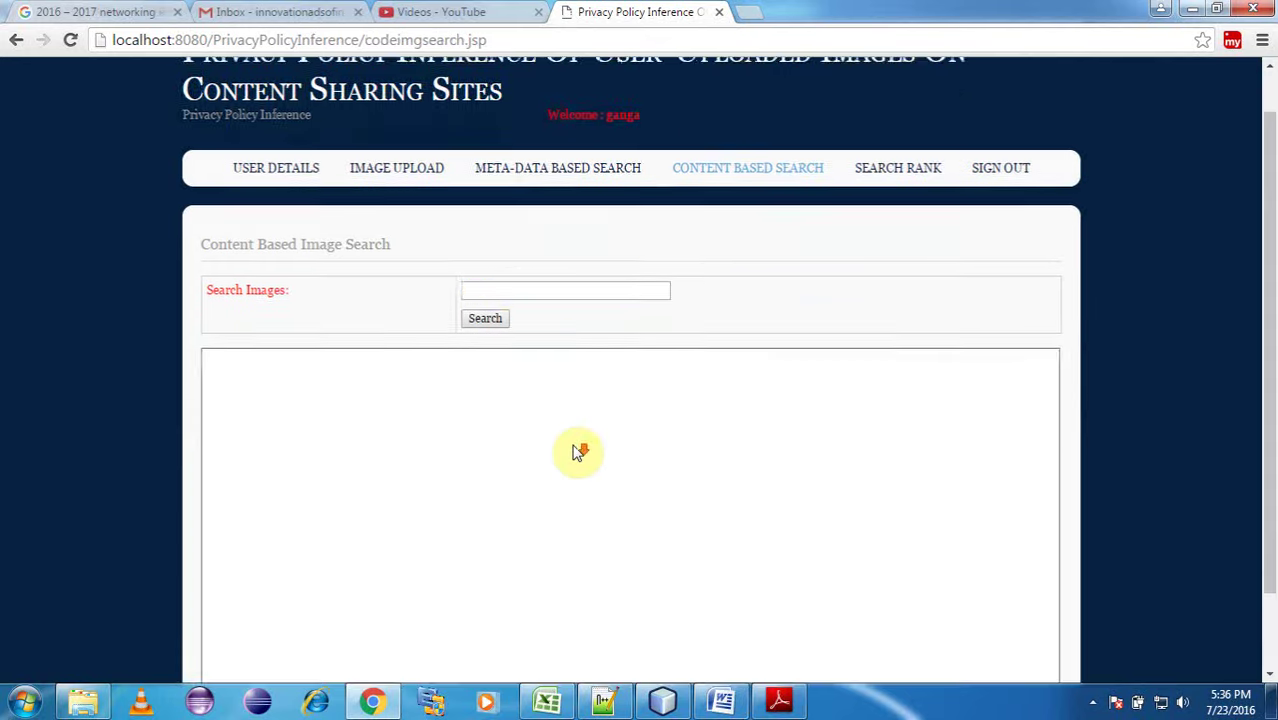
Visit the Image Upload page, then view the Search Rank graph.
click(416, 219)
click(747, 222)
click(885, 226)
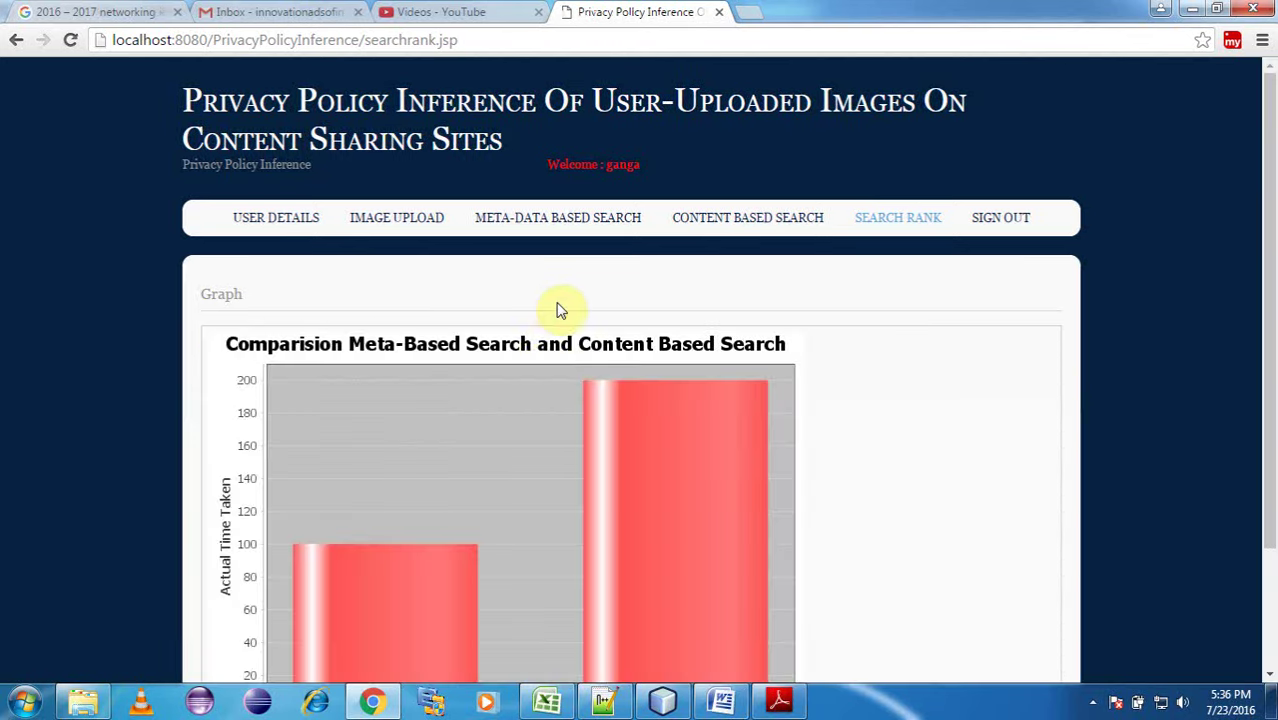
scroll(540, 428, down, 2)
scroll(755, 200, up, 2)
Run a content-based image search for 'nid' and reload the search page without results.
click(745, 220)
click(549, 347)
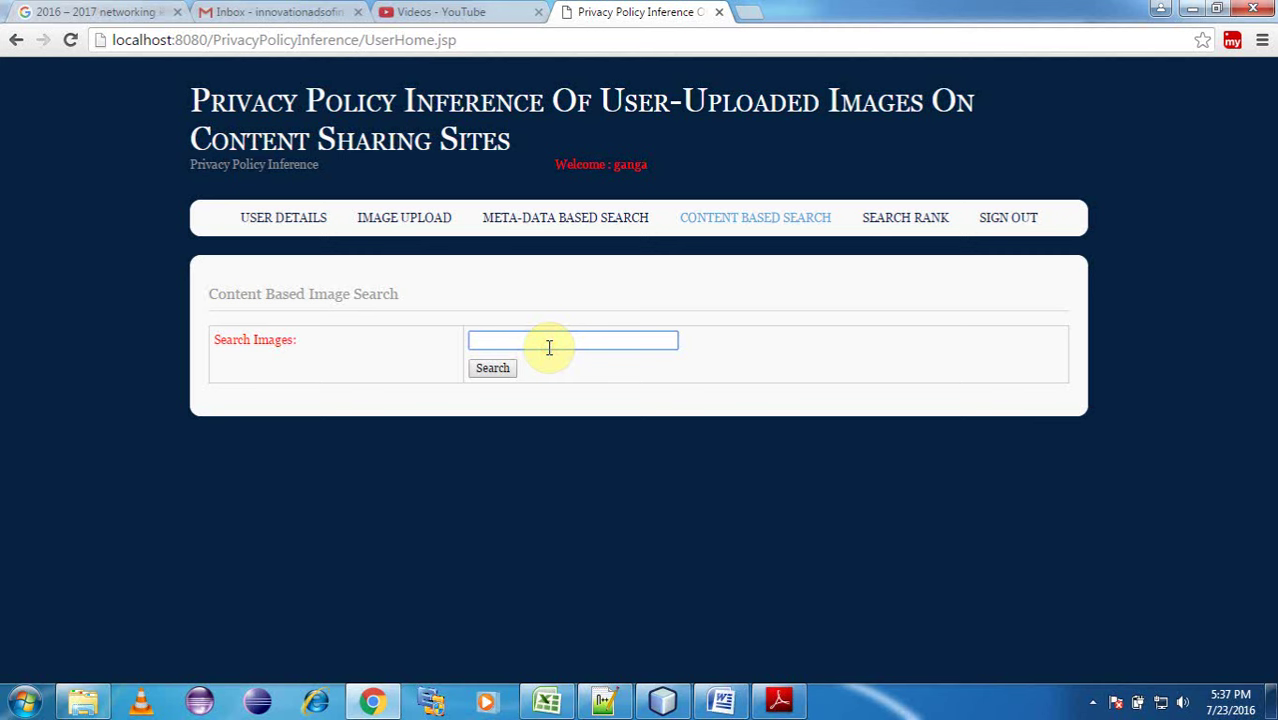
text(nid)
click(495, 367)
scroll(503, 368, down, 3)
scroll(505, 372, up, 3)
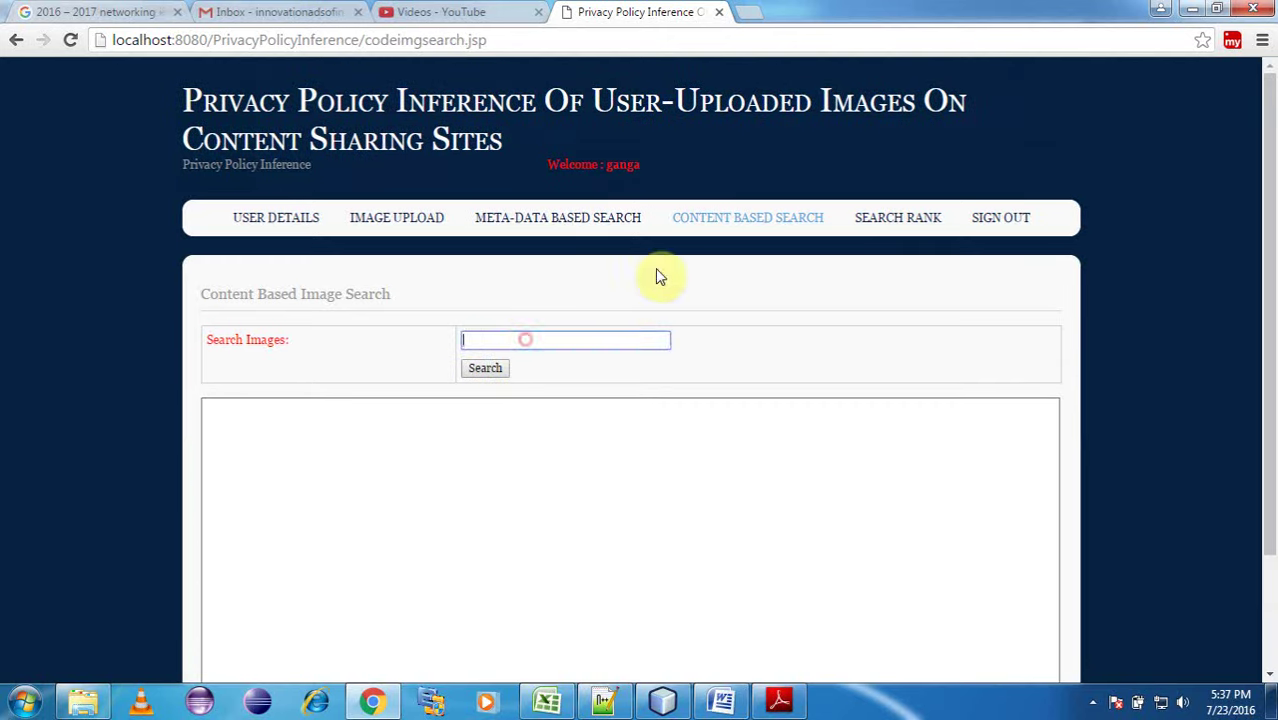
click(740, 228)
click(617, 226)
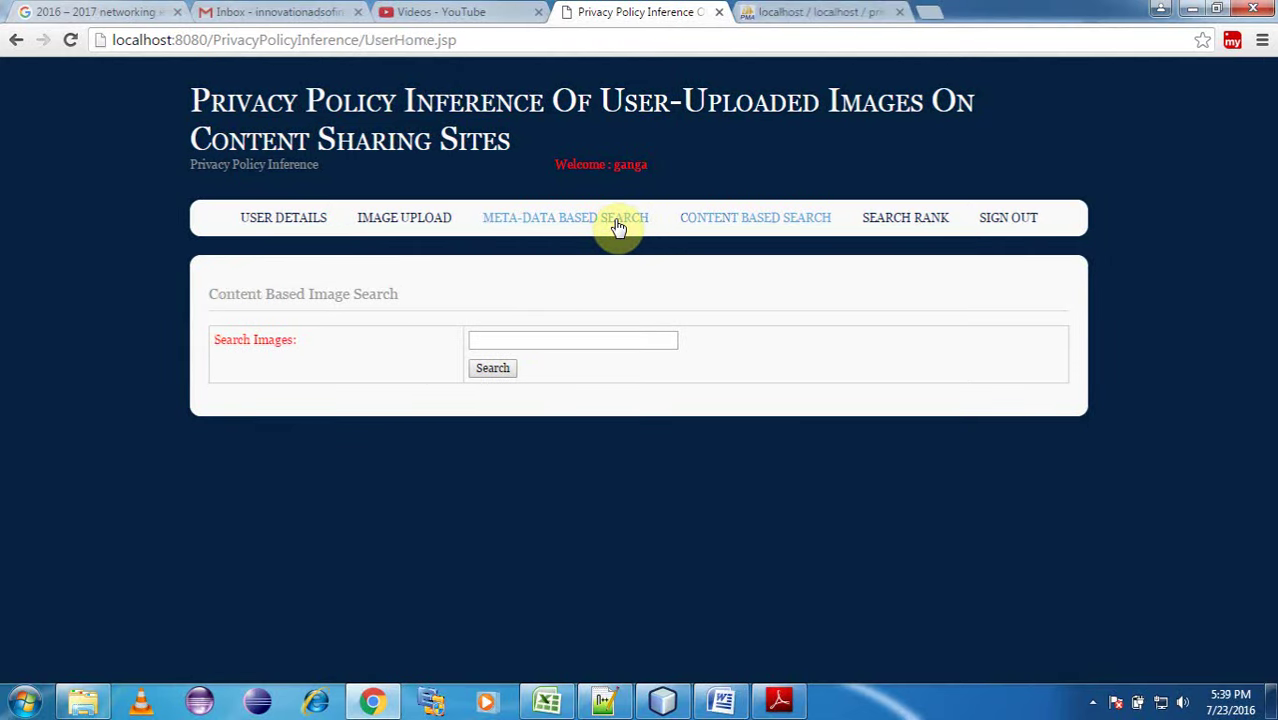
Search content for 'image1' and download the apple image result as image9.
click(553, 339)
text(image1)
click(510, 359)
click(499, 370)
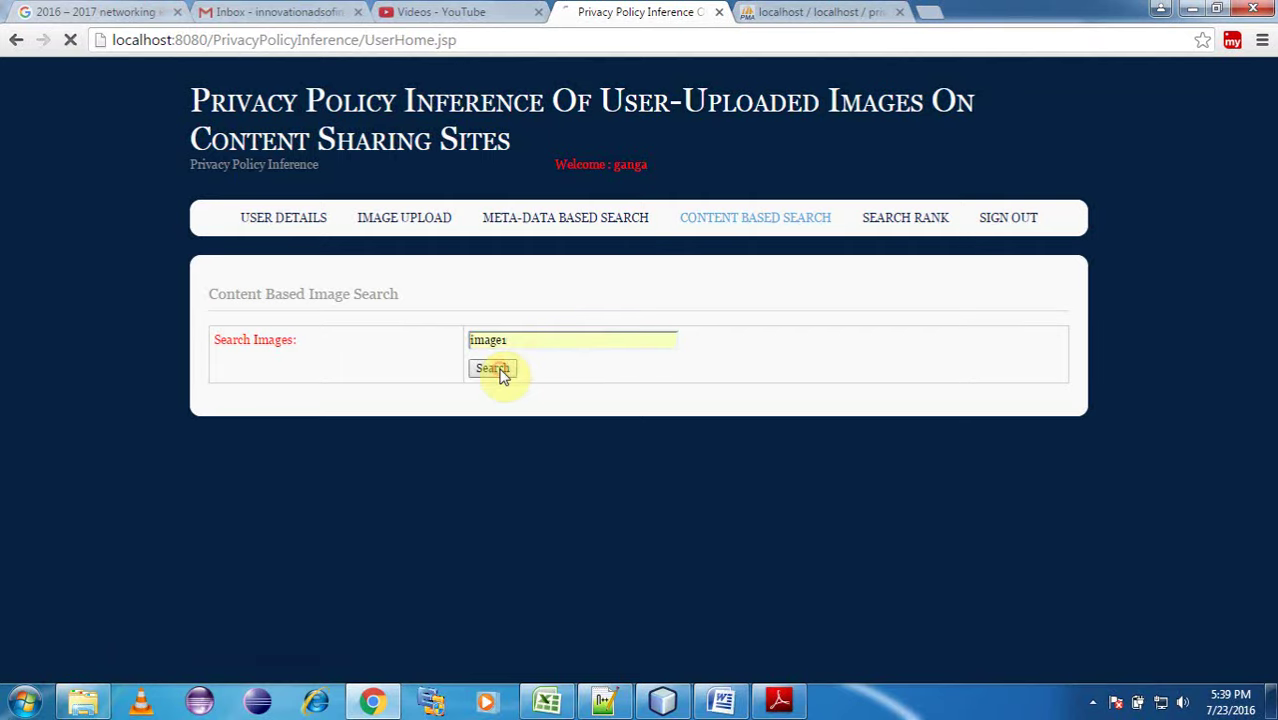
scroll(550, 340, down, 3)
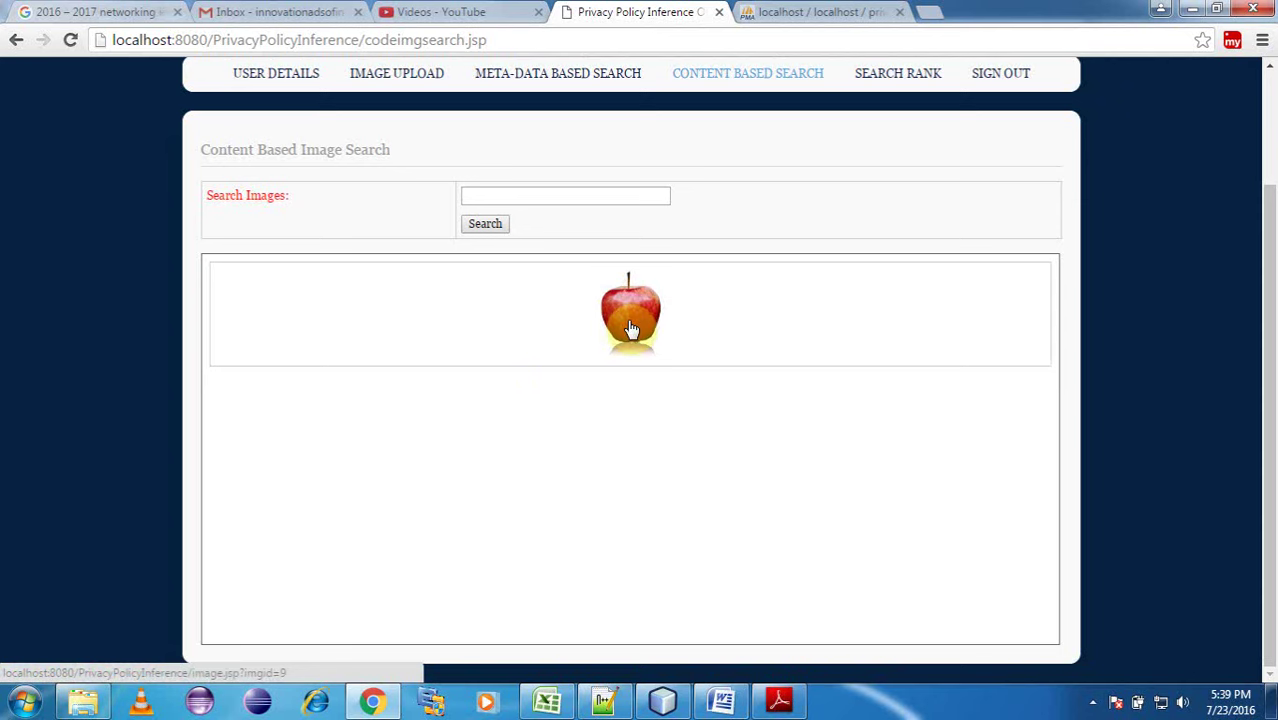
click(631, 329)
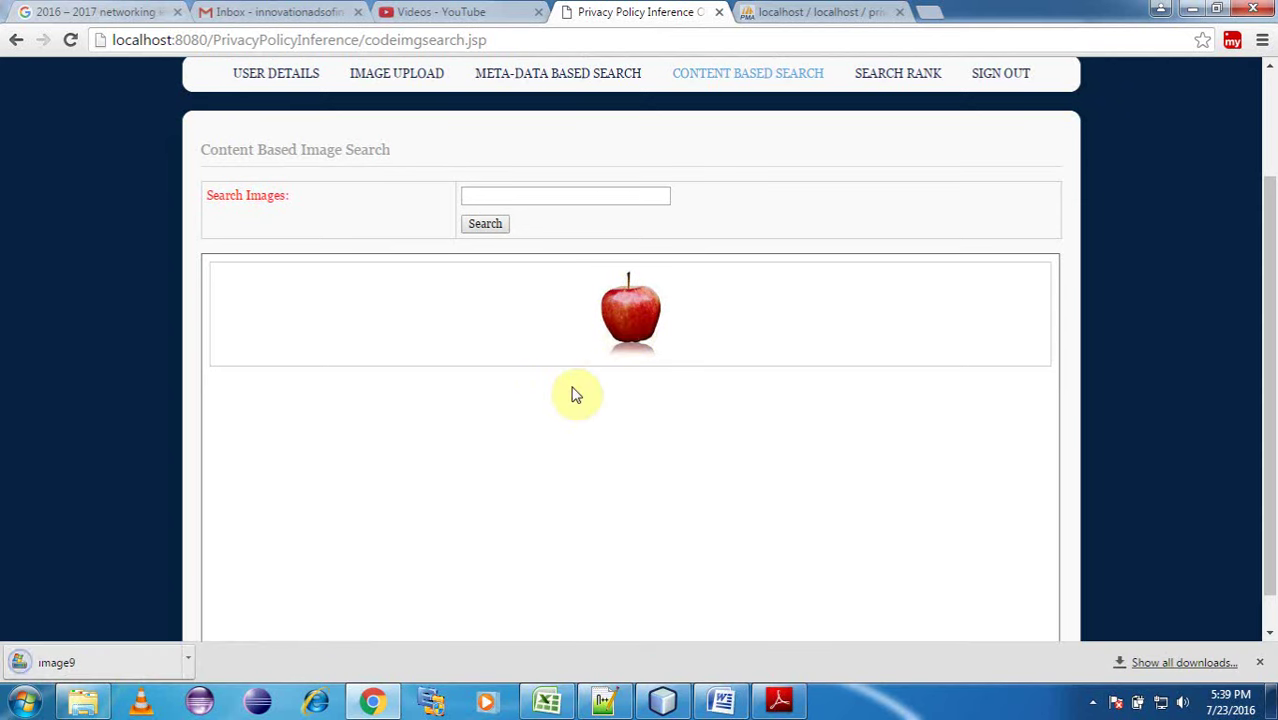
scroll(1093, 370, up, 3)
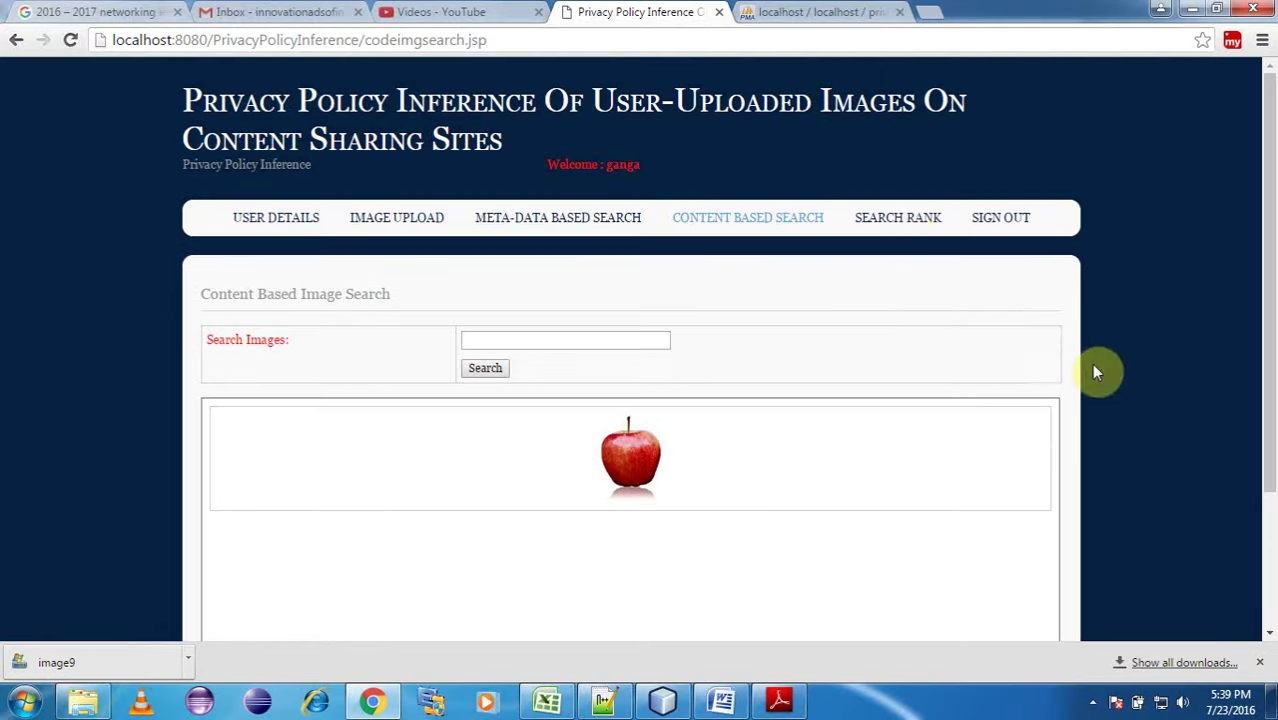
View the Search Rank graph, then sign out and confirm, returning to User Login.
click(897, 222)
scroll(730, 420, down, 2)
scroll(730, 420, up, 2)
click(1003, 219)
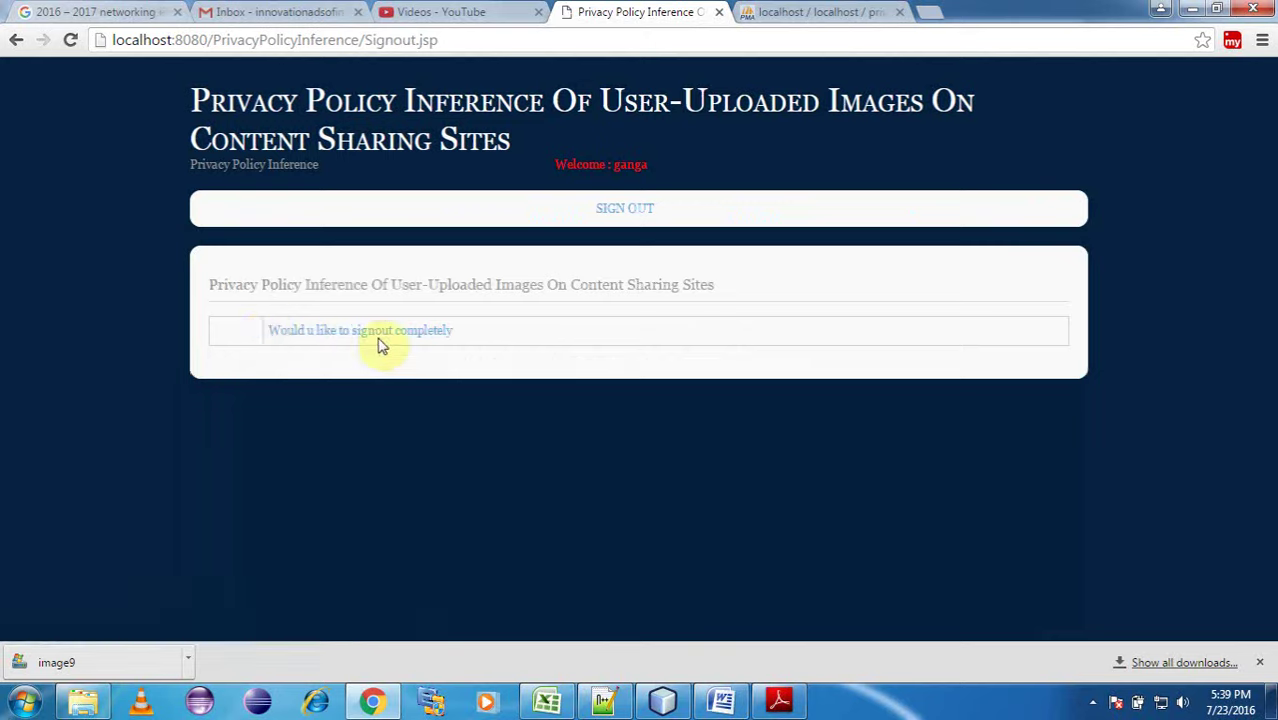
click(400, 336)
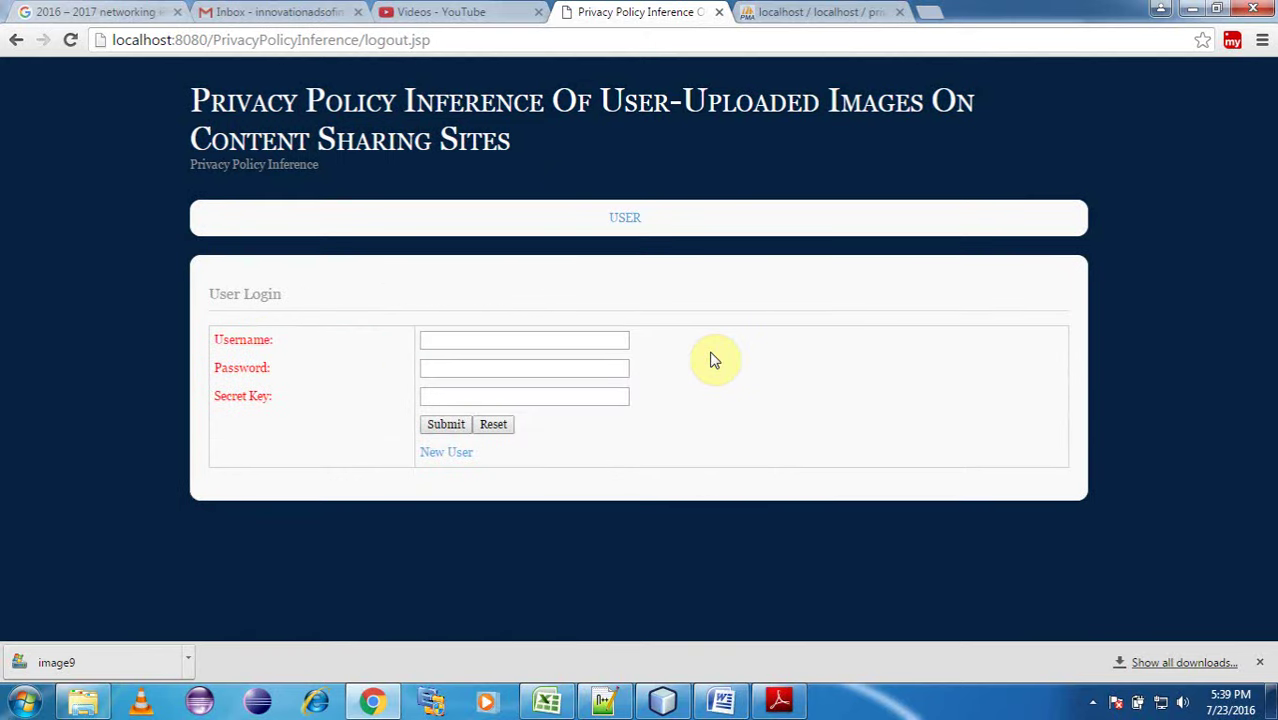